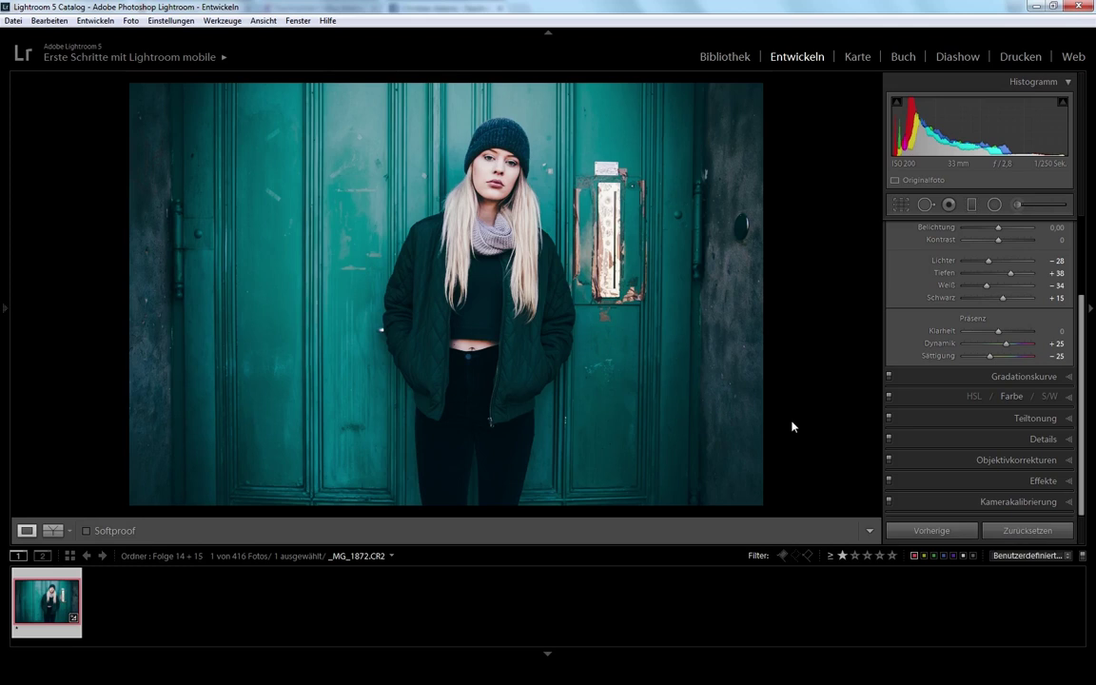
Create a virtual copy of _MG_1872.CR2 from the filmstrip and reset the copy to default settings
right_click(57, 597)
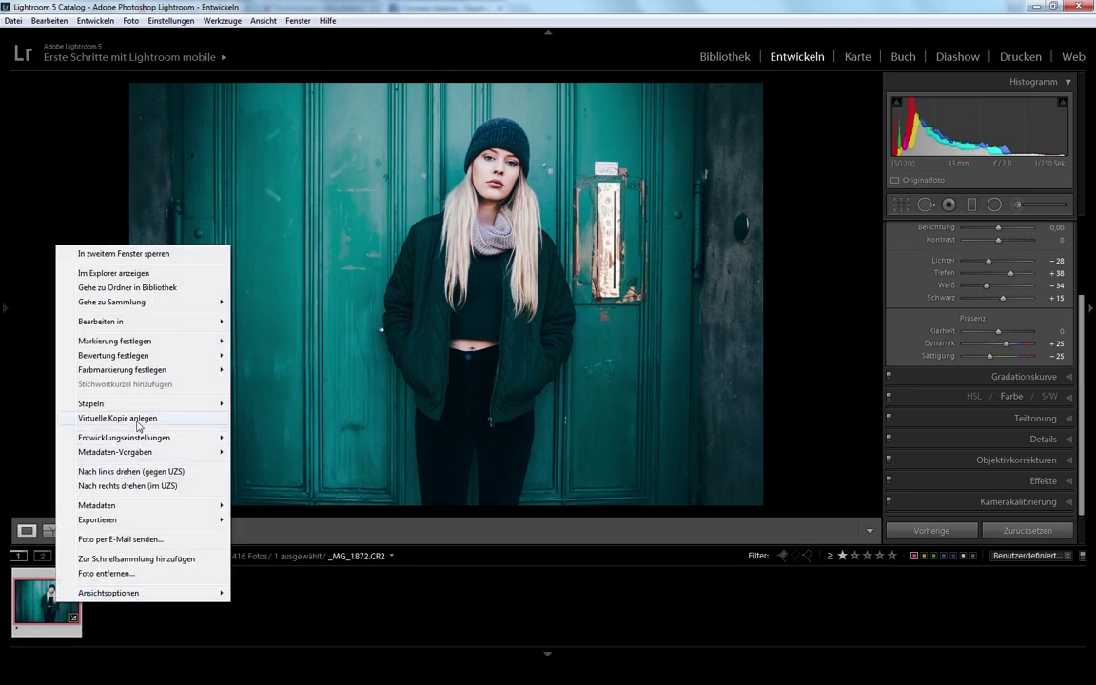
left_click(138, 418)
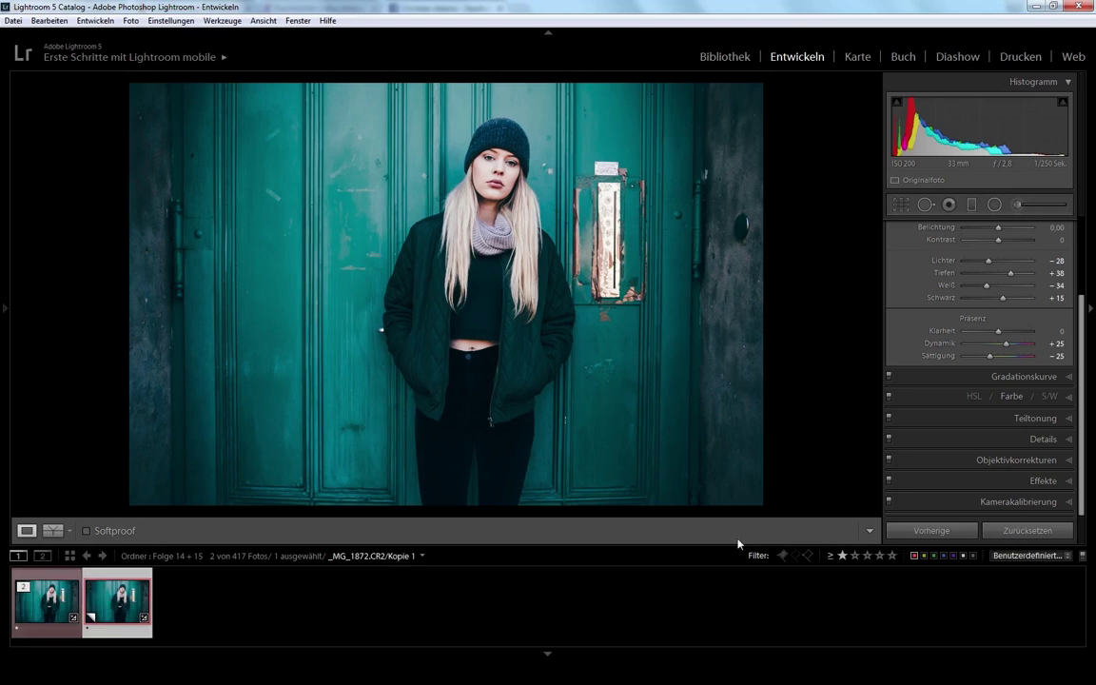
left_click(1035, 533)
Expand Grundeinstellungen and return Schwarz, Weiß, Lichter and Tiefen to 0 after a trial drag
scroll(971, 438, "up", 3)
scroll(971, 431, "up", 2)
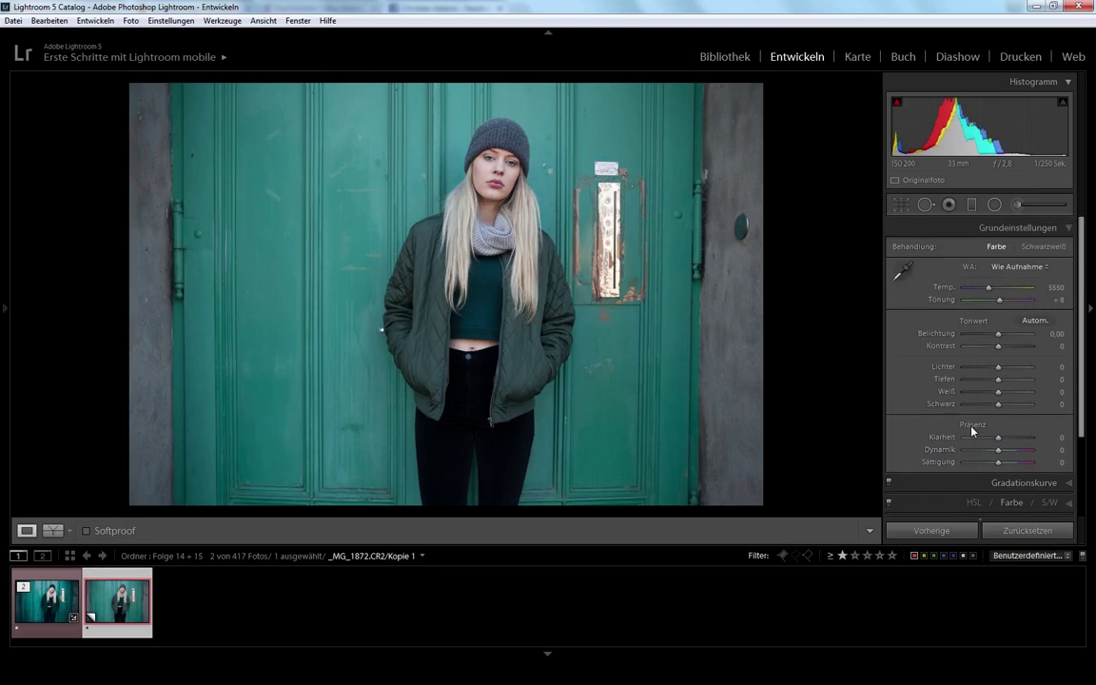
left_click(1069, 229)
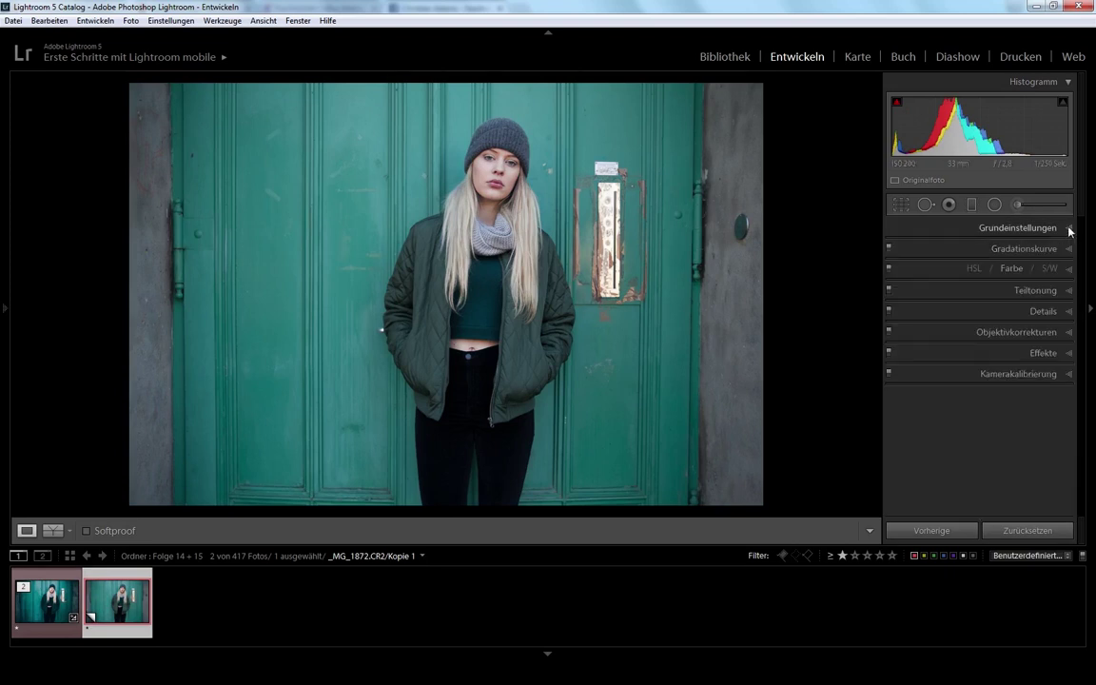
left_click(1068, 229)
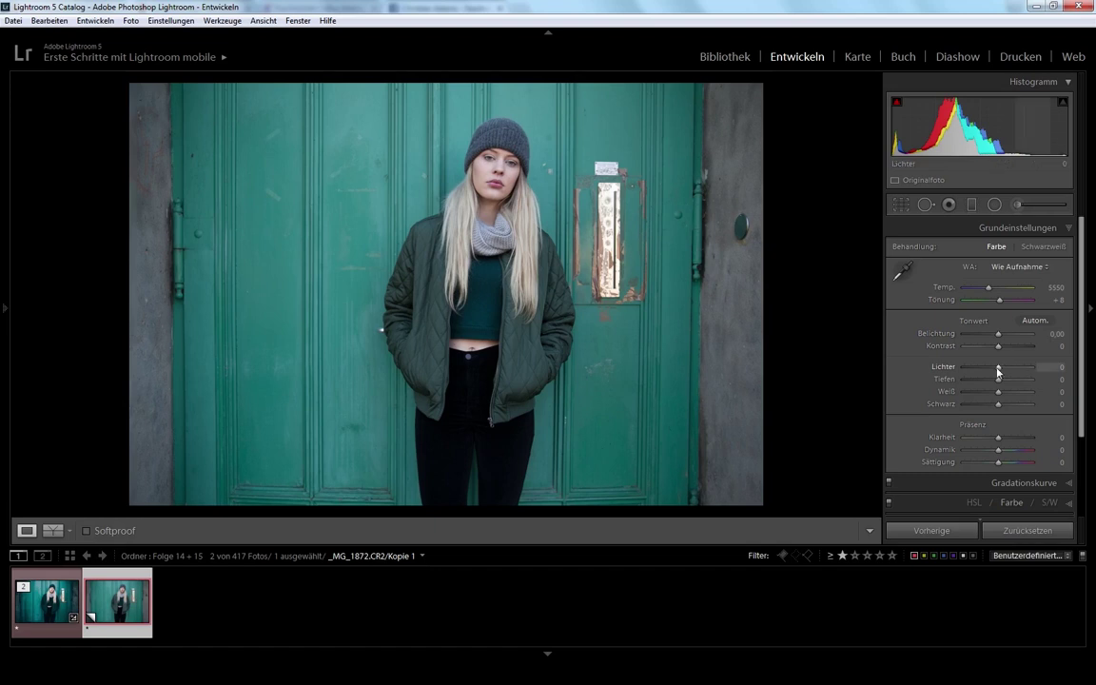
mouse_move(998, 367)
left_mouse_down()
mouse_move(1010, 367)
mouse_move(988, 381)
mouse_move(1010, 392)
mouse_move(990, 406)
left_mouse_up()
double_click(990, 405)
double_click(1009, 391)
double_click(1010, 366)
double_click(992, 378)
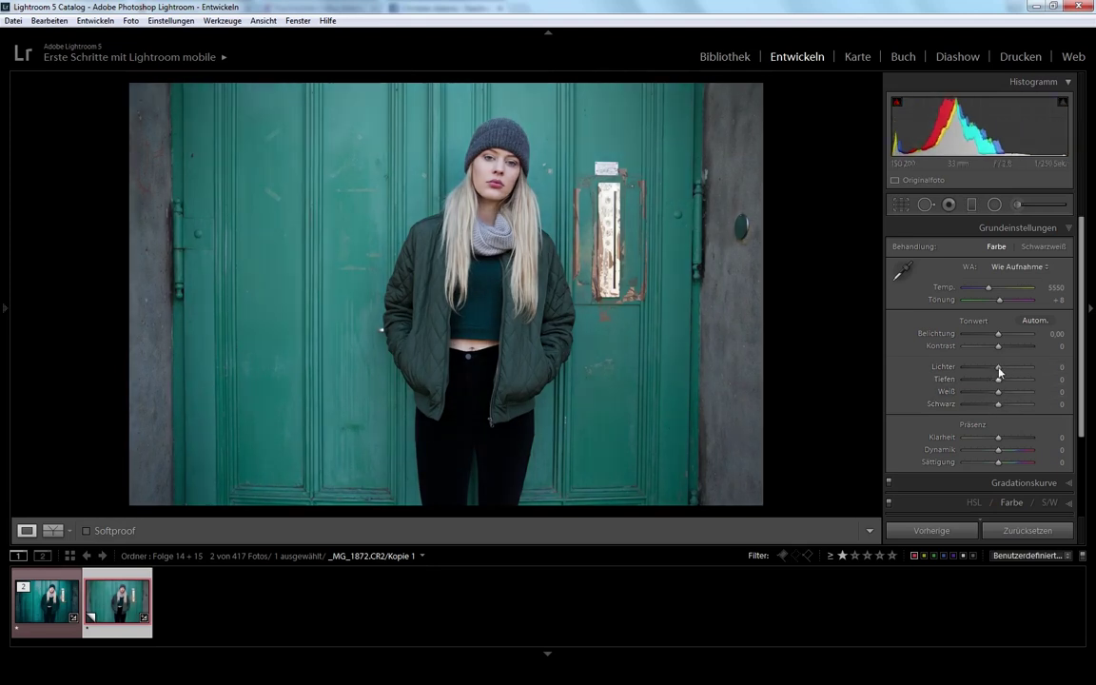
Set Lichter and Weiß to −25, Tiefen and Schwarz to +25, and Klarheit to +15
left_click_drag(997, 368, 999, 385)
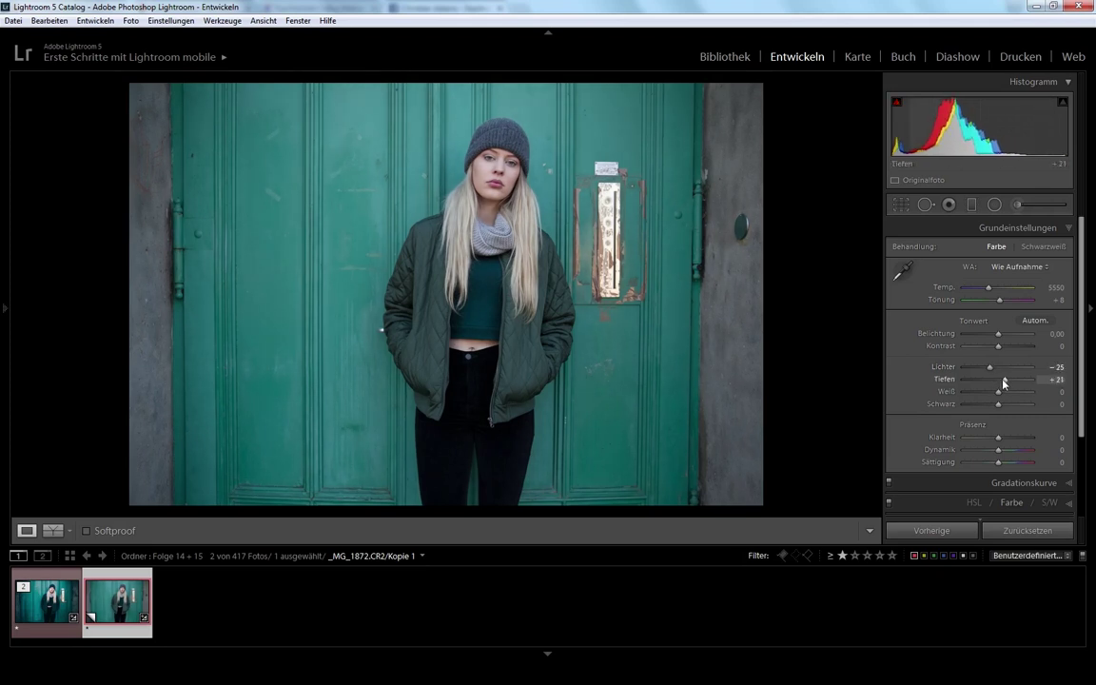
mouse_move(999, 385)
left_mouse_down()
mouse_move(1007, 380)
mouse_move(989, 396)
mouse_move(1006, 407)
left_mouse_up()
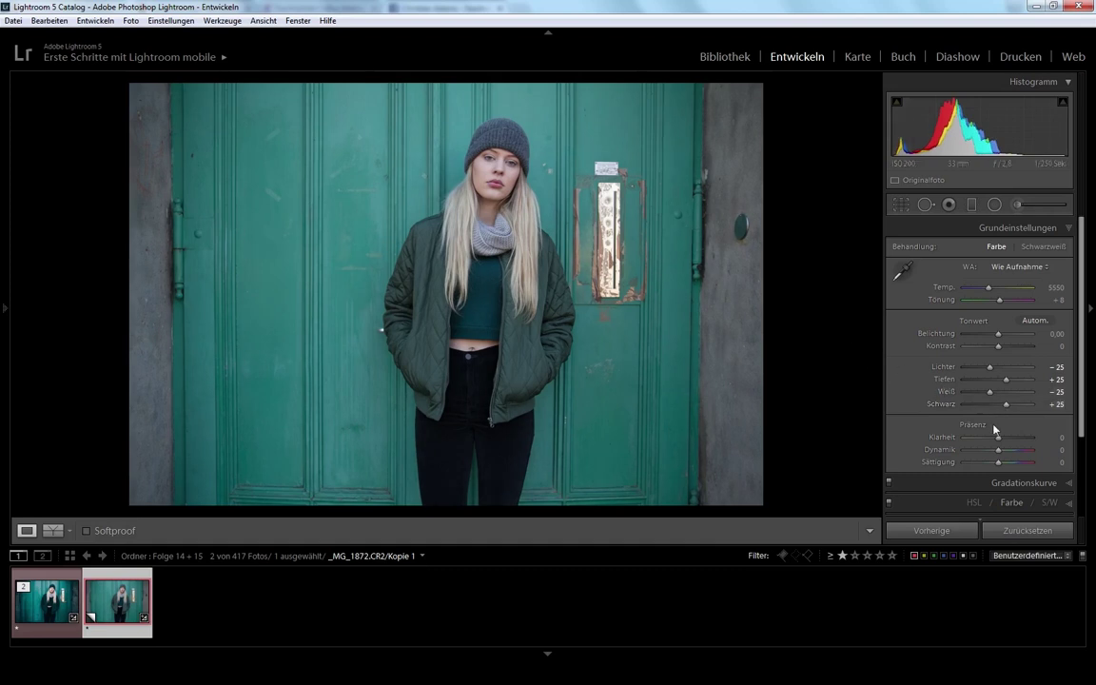
left_click_drag(999, 439, 1002, 440)
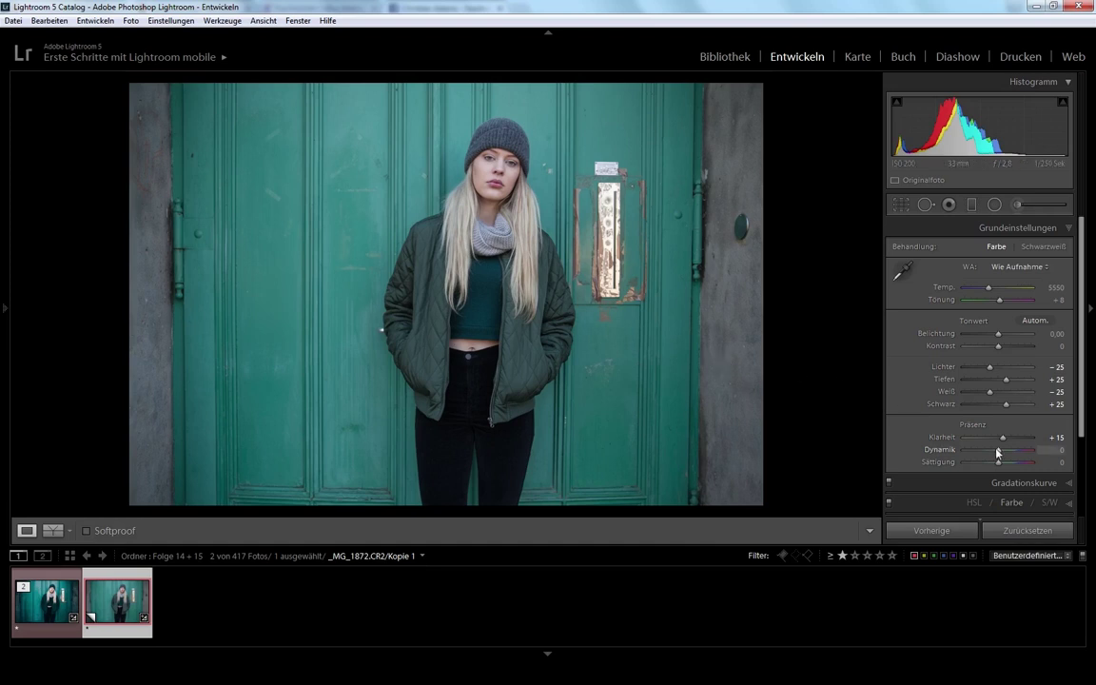
Raise Dynamik to +25, lower Sättigung to −5, and scroll Kontrast up to +25
left_click_drag(999, 454, 1008, 455)
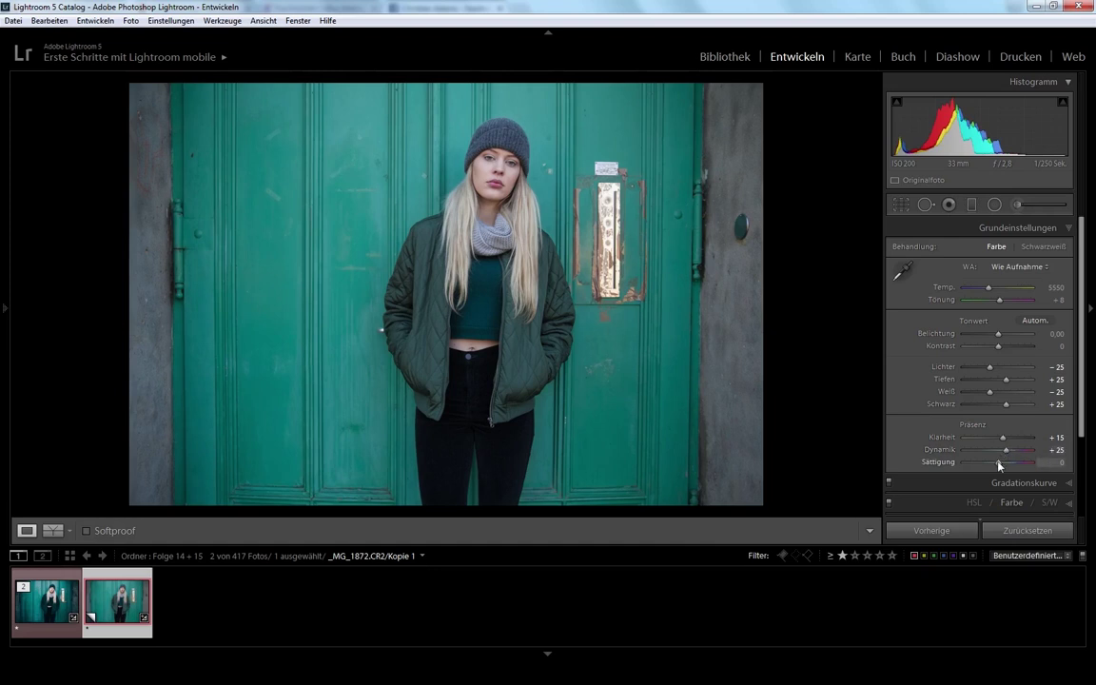
left_click_drag(998, 463, 997, 463)
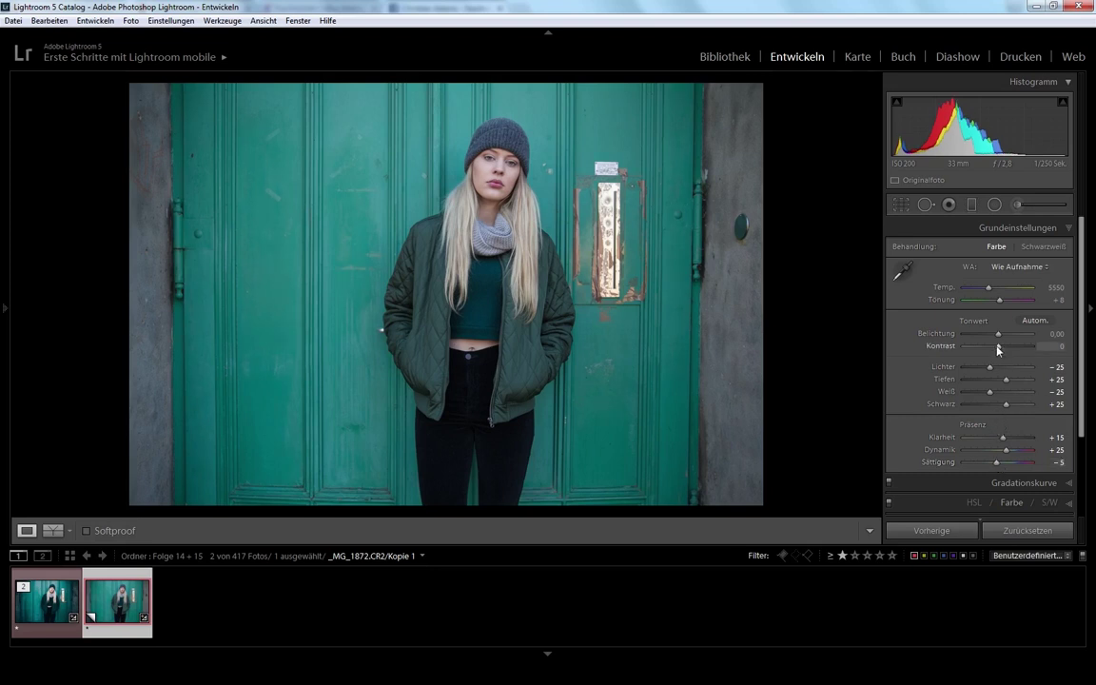
scroll(997, 347, "up", 3)
scroll(997, 350, "up", 1)
scroll(997, 351, "up", 1)
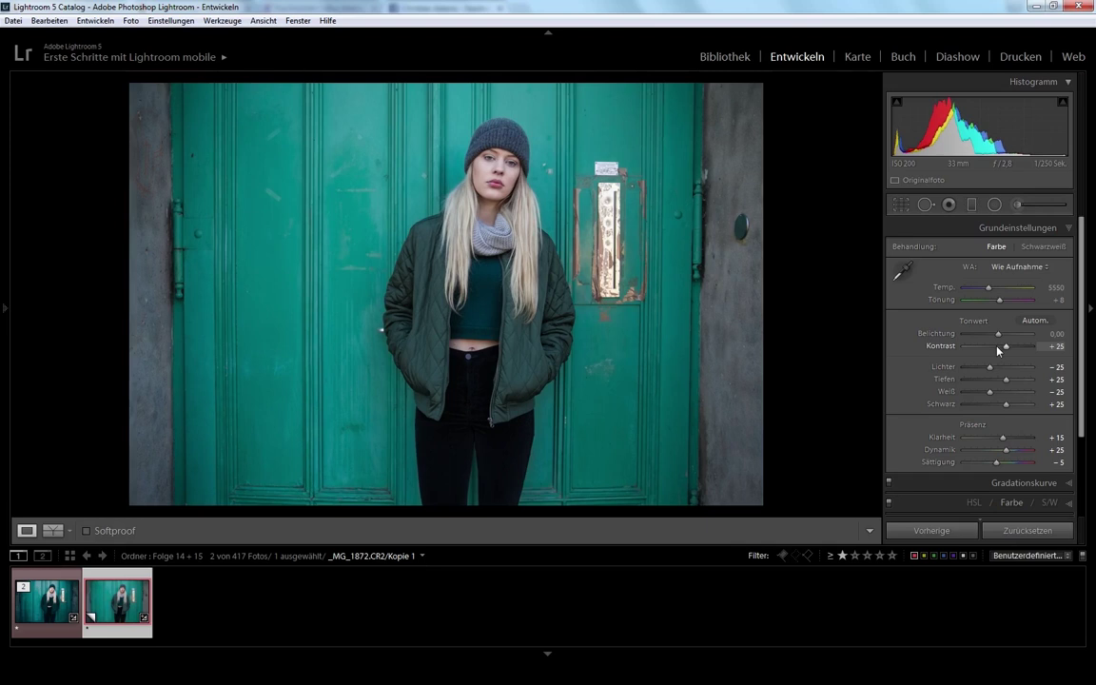
left_click(1014, 267)
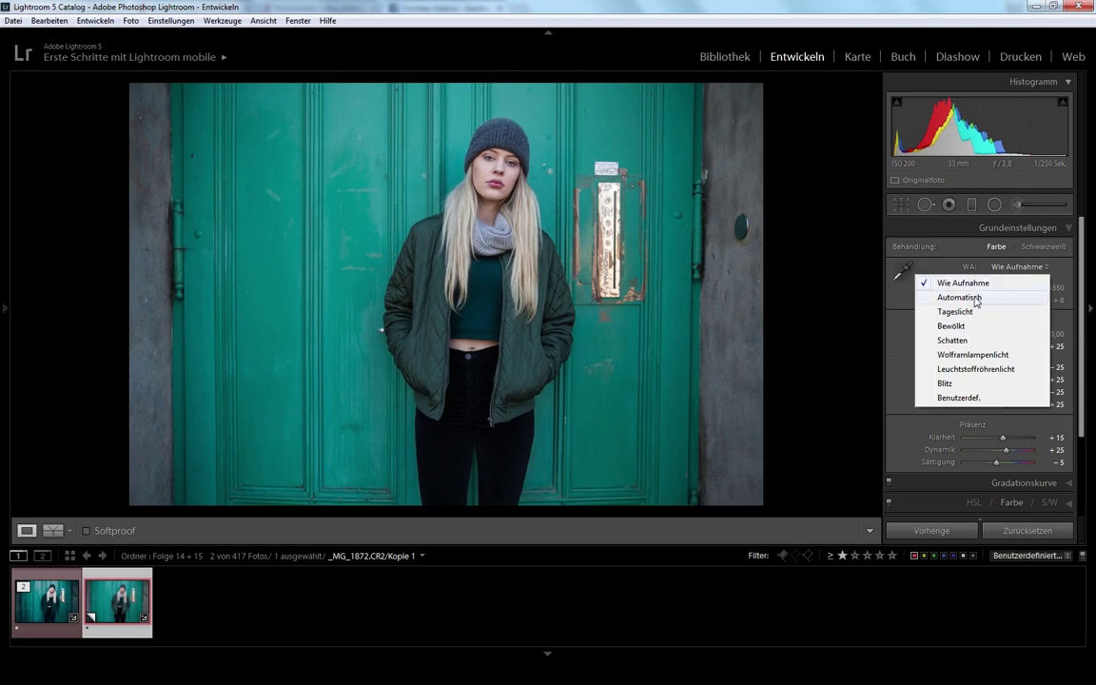
left_click(977, 298)
left_click(1004, 268)
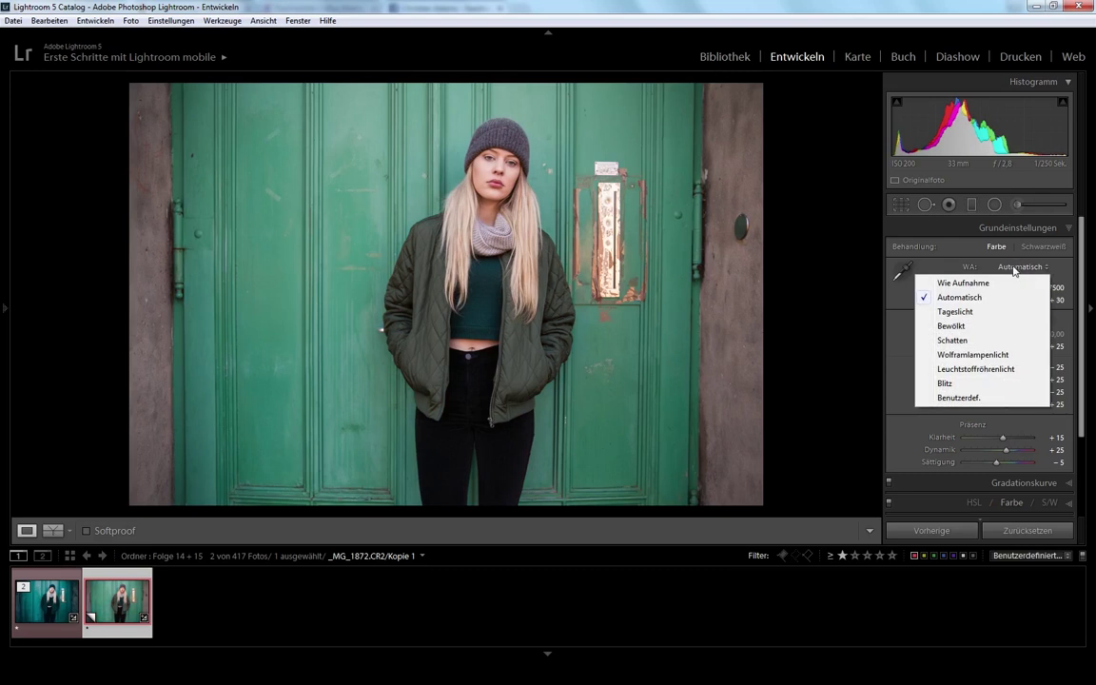
left_click(985, 311)
left_click(1017, 270)
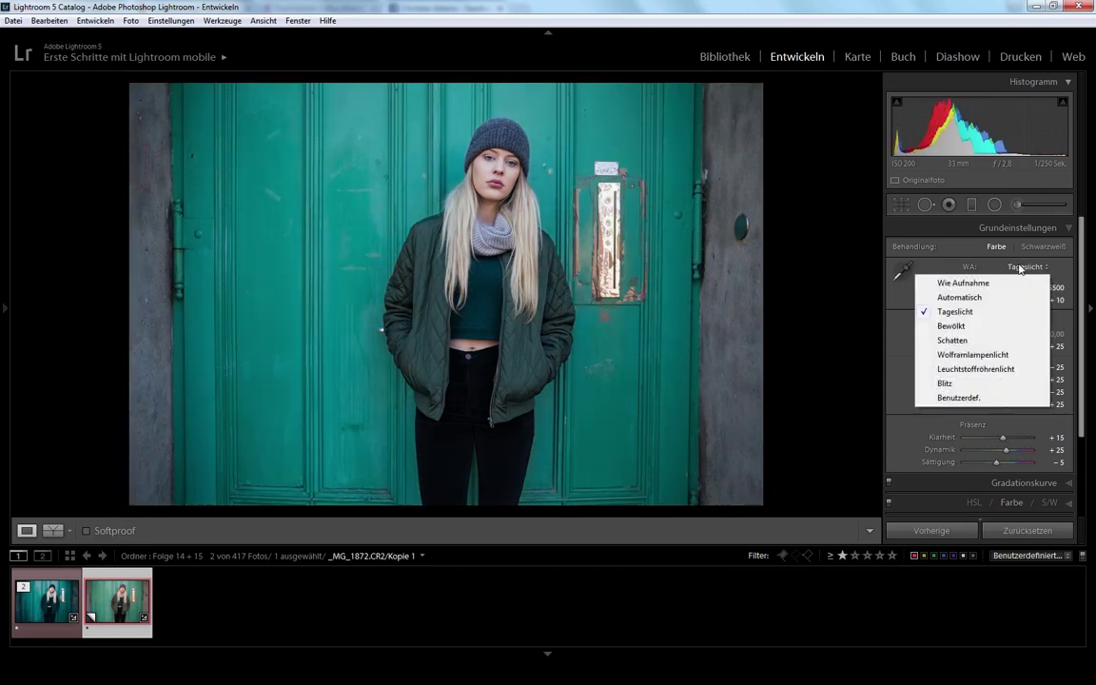
left_click(979, 285)
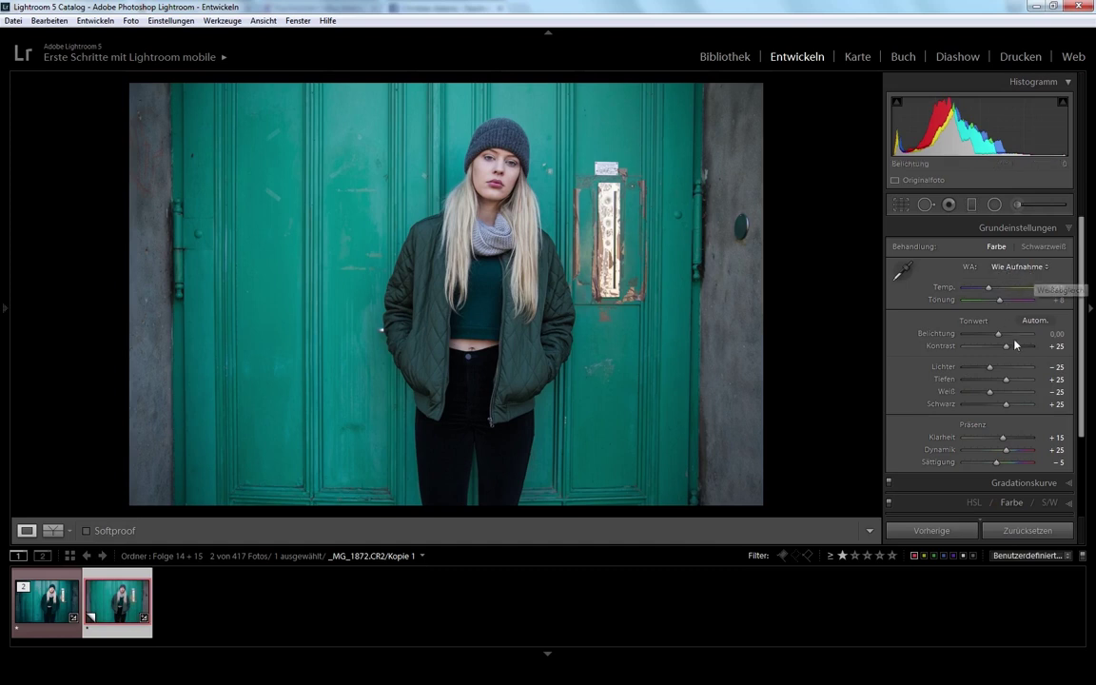
scroll(1047, 413, "down", 1)
scroll(1063, 314, "up", 1)
left_click(1066, 227)
Expand the Gradationskurve panel, use the point curve, and add shadow, midtone and highlight points
left_click(1068, 248)
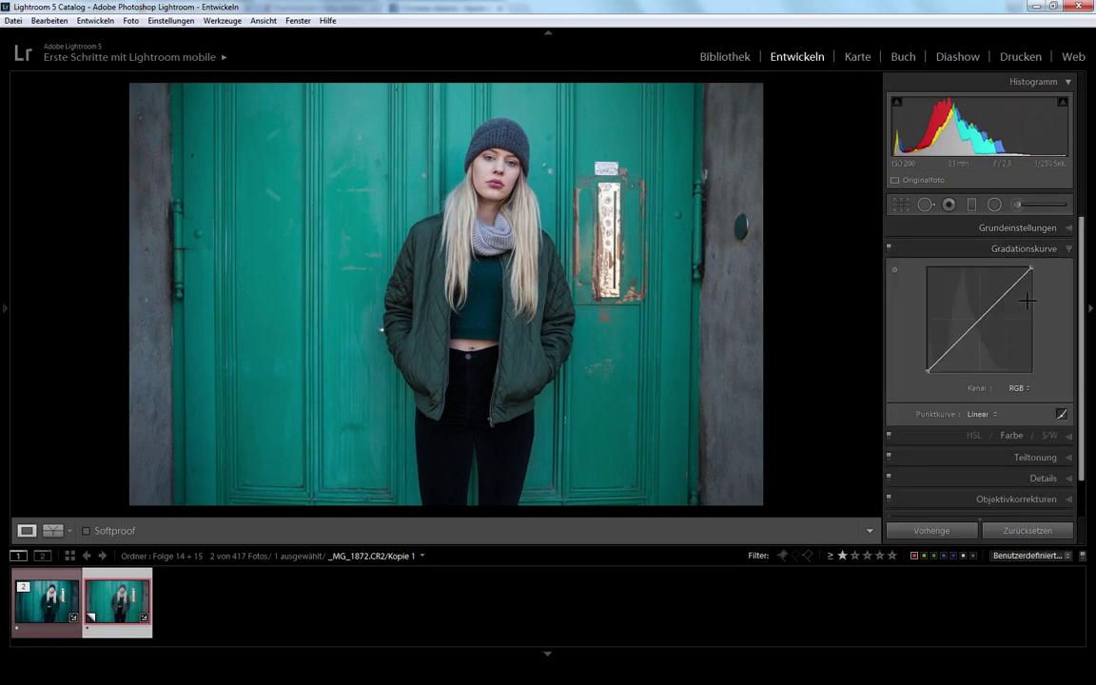
left_click(1061, 414)
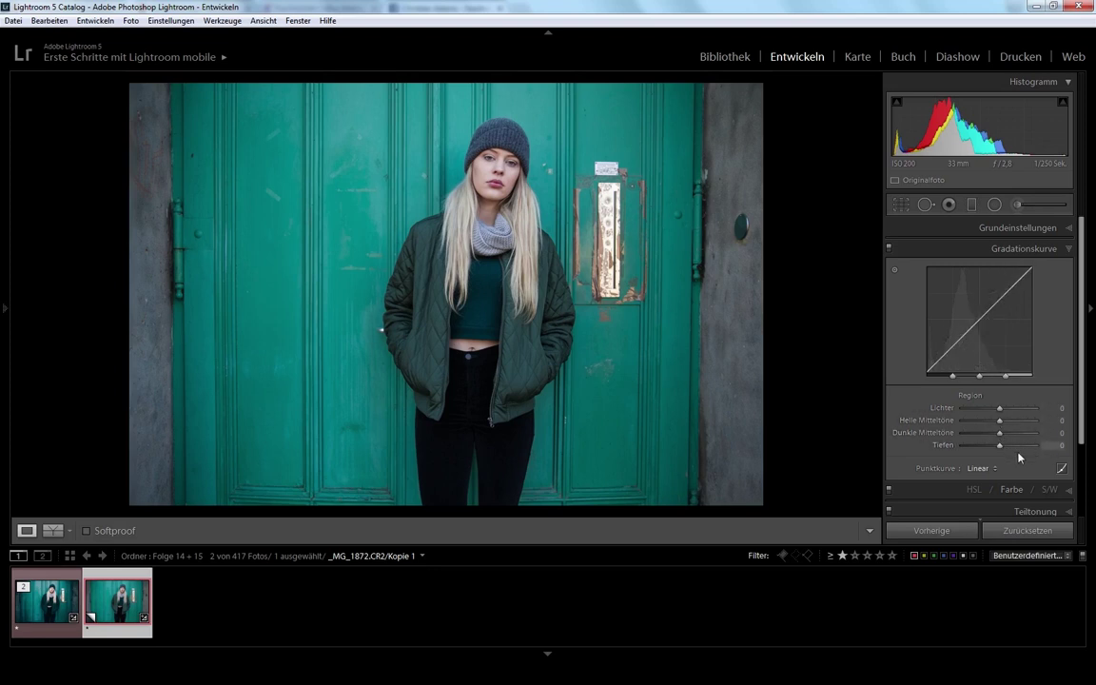
left_click(1062, 469)
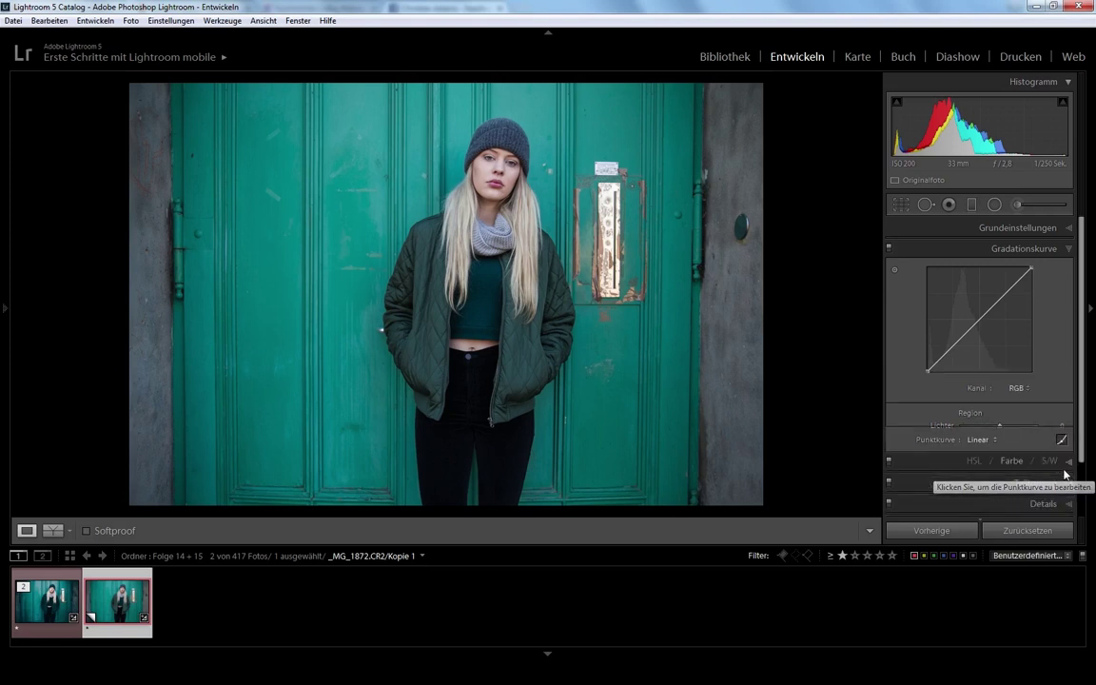
left_click(952, 345)
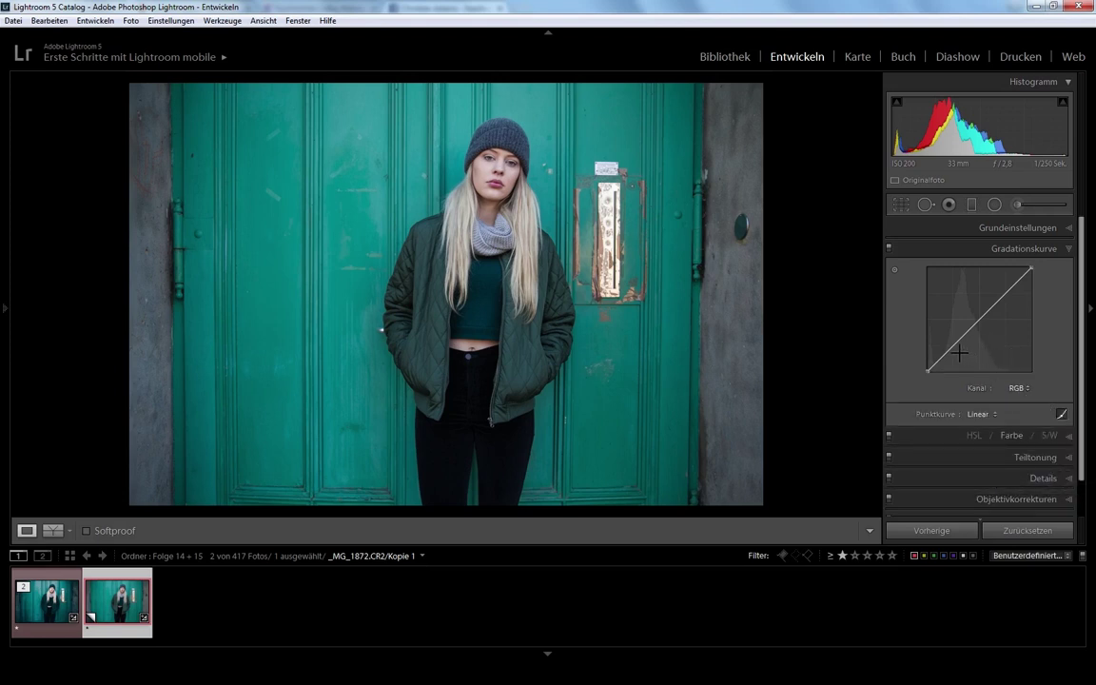
left_click(980, 319)
left_click(1006, 292)
mouse_move(927, 370)
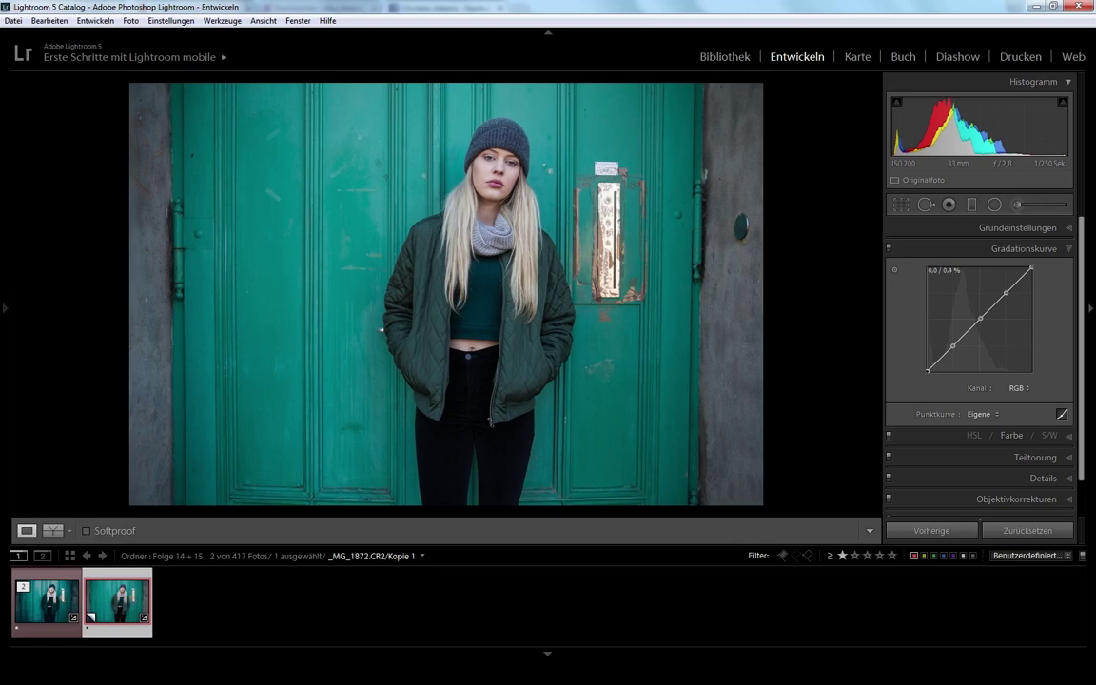
Drag the curve points into an S-curve, lifting the upper point to brighten highlights
left_click_drag(928, 371, 928, 361)
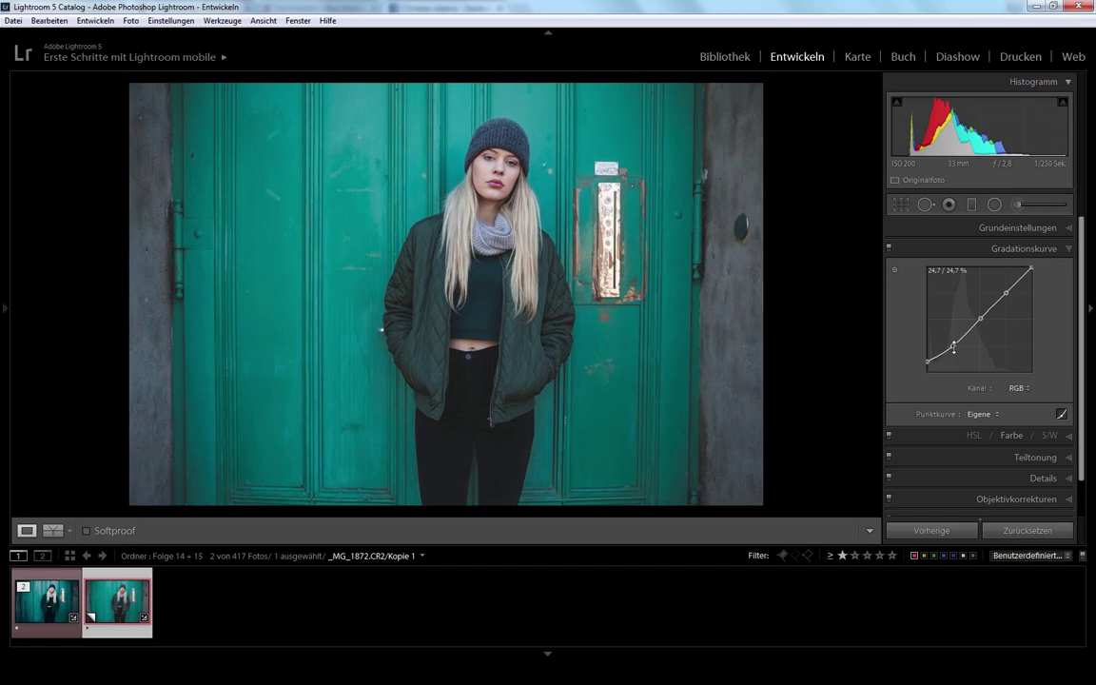
left_click_drag(953, 346, 951, 352)
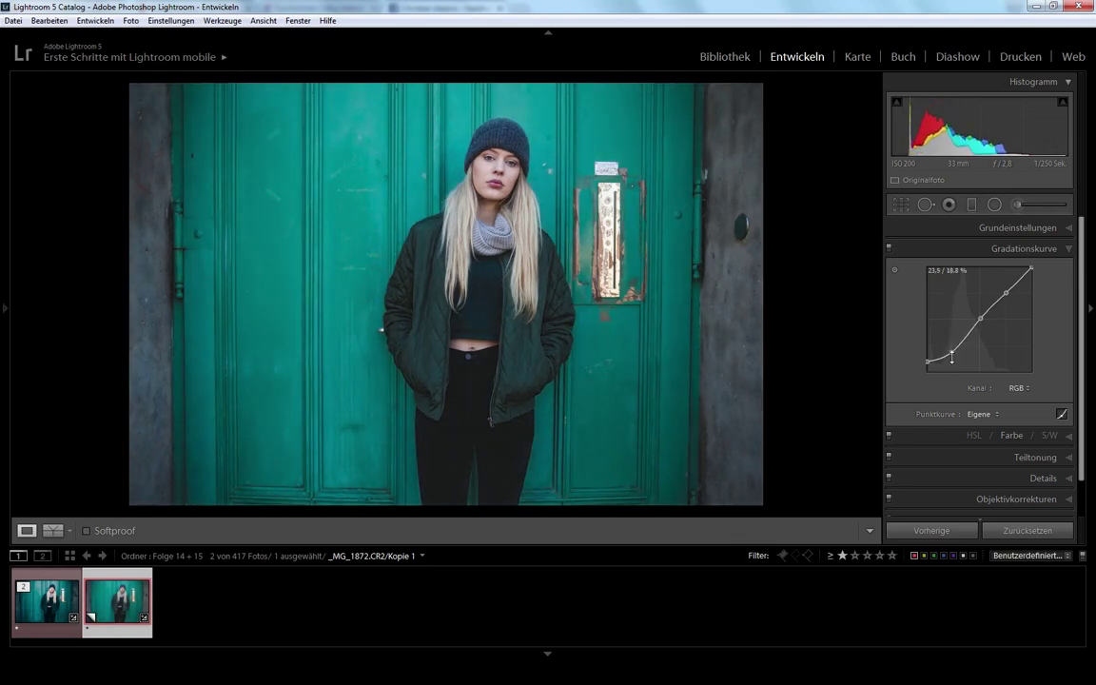
left_click_drag(980, 318, 979, 308)
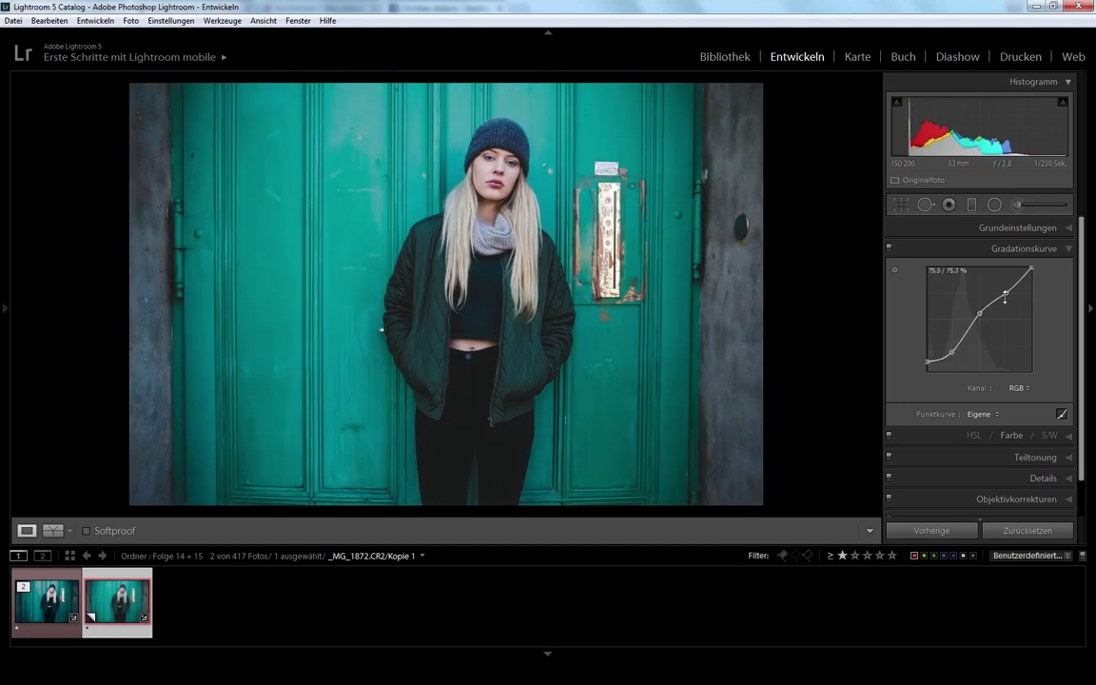
mouse_move(1006, 292)
left_mouse_down()
mouse_move(1005, 278)
mouse_move(1004, 306)
left_mouse_up()
left_click_drag(1005, 295, 1005, 285)
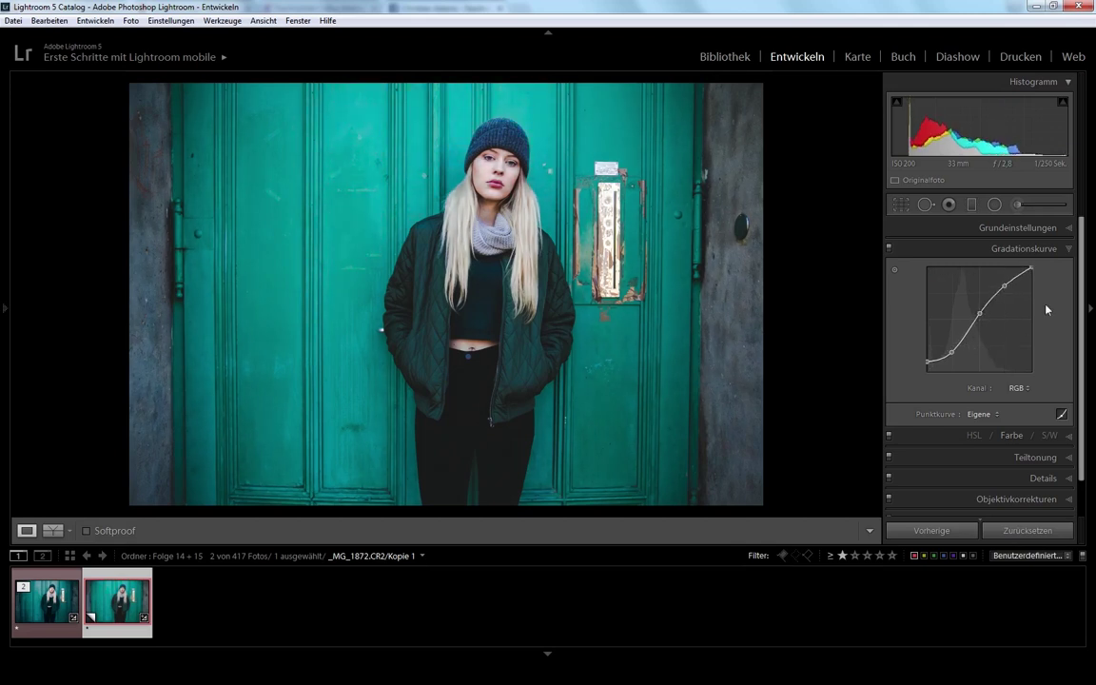
Lower Kontrast from +25 to +15 in Grundeinstellungen
left_click(1066, 253)
left_click(1064, 228)
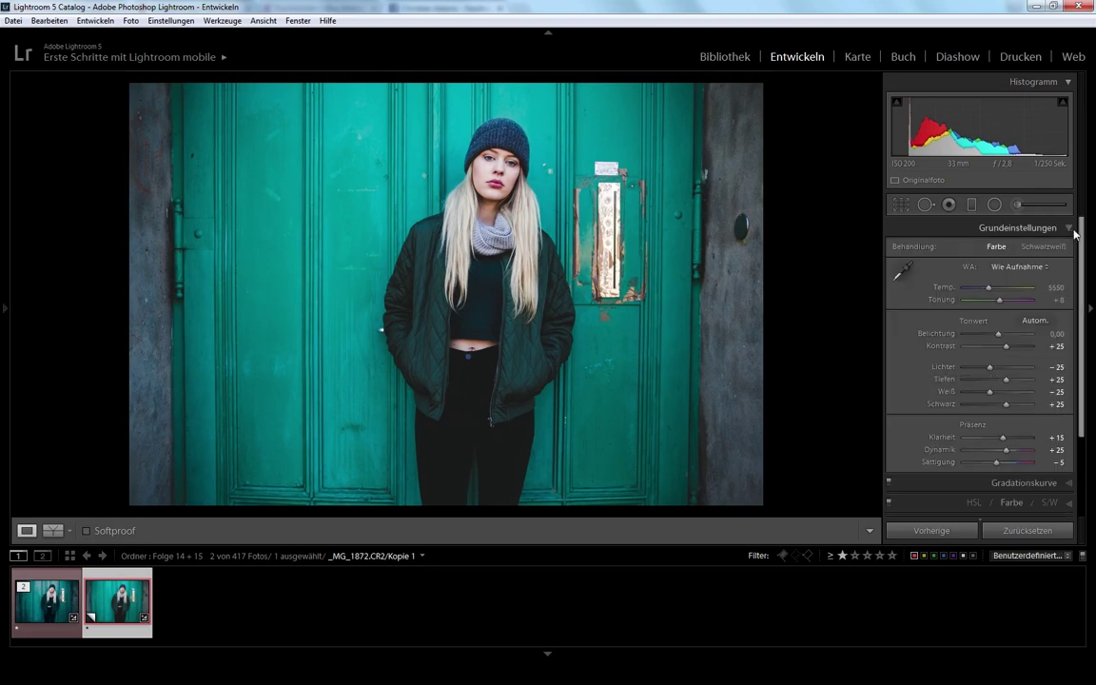
key("Down")
key("Down")
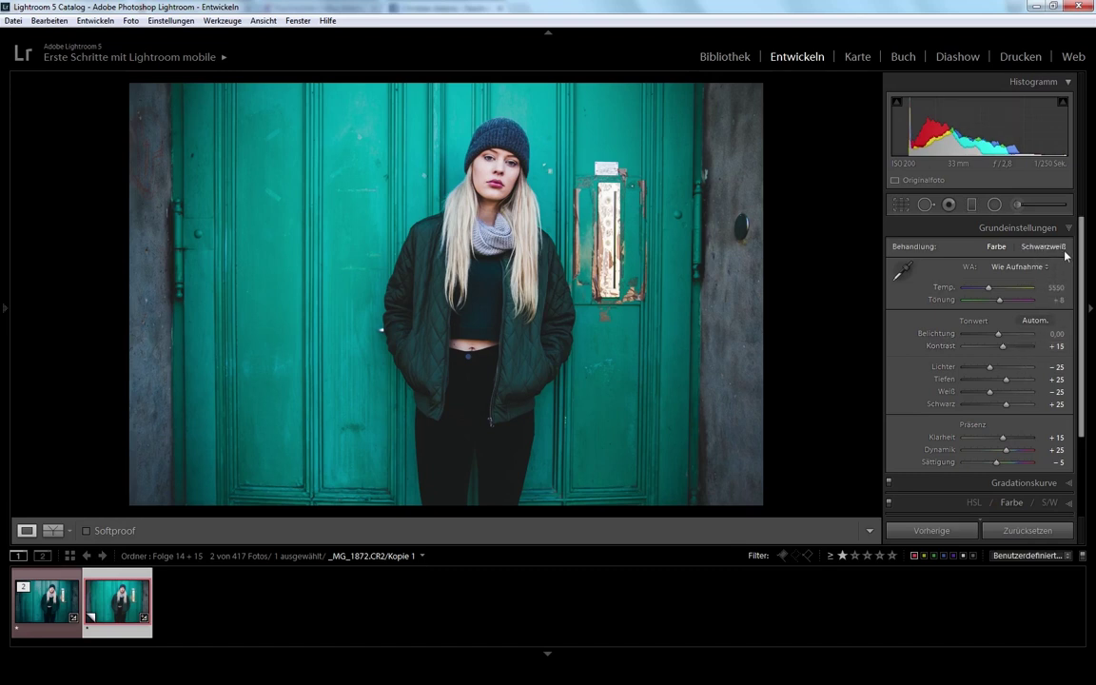
left_click(1046, 228)
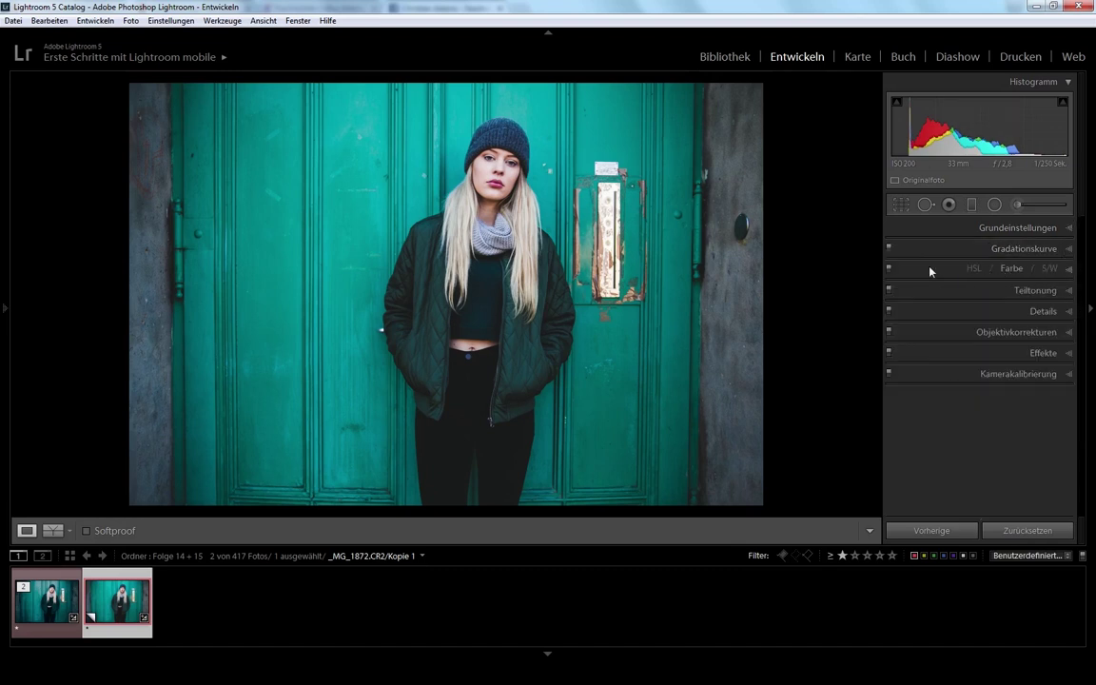
Set the reds in HSL Farbe to Farbton +15, Sättigung +10 and Luminanz −10
left_click(1010, 268)
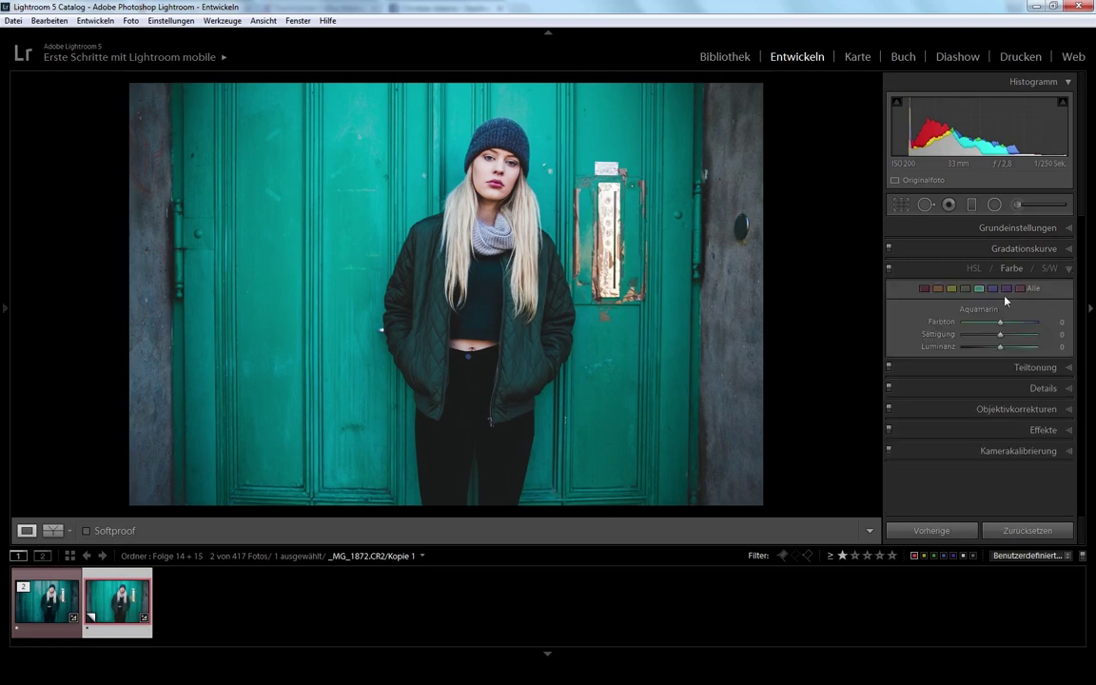
left_click(924, 288)
mouse_move(999, 352)
left_mouse_down()
mouse_move(1023, 351)
mouse_move(991, 350)
mouse_move(1023, 358)
mouse_move(1001, 351)
mouse_move(1017, 326)
mouse_move(1001, 327)
left_mouse_up()
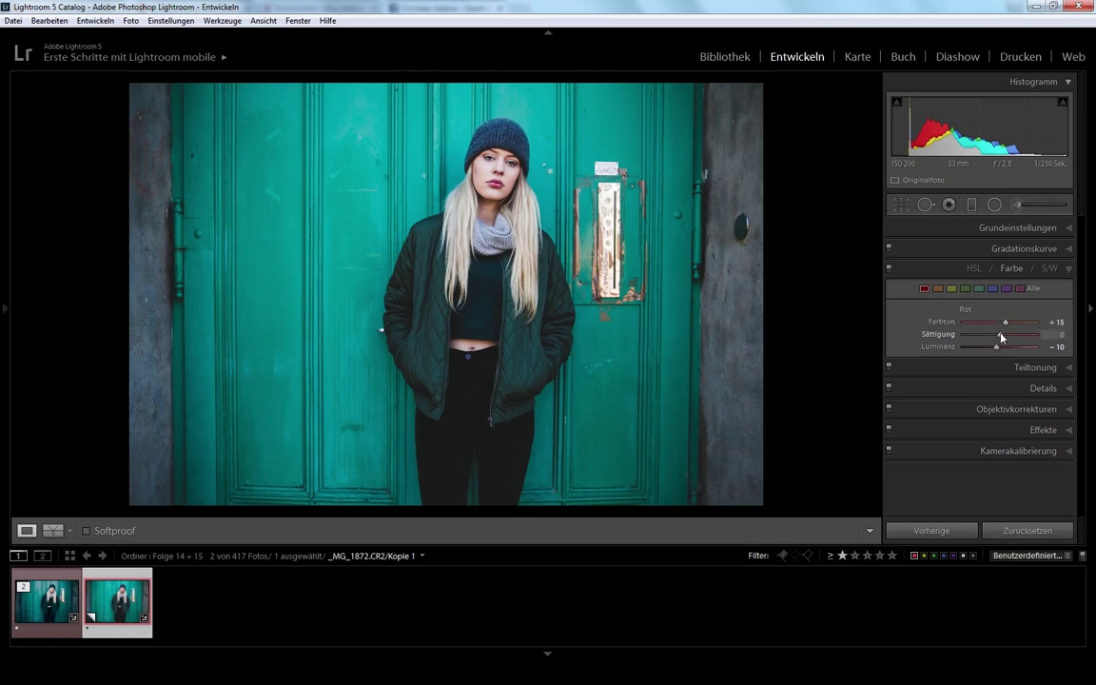
left_click_drag(999, 337, 1002, 338)
Raise orange Luminanz to +25, keeping orange hue and yellow luminance at 0
left_click(937, 288)
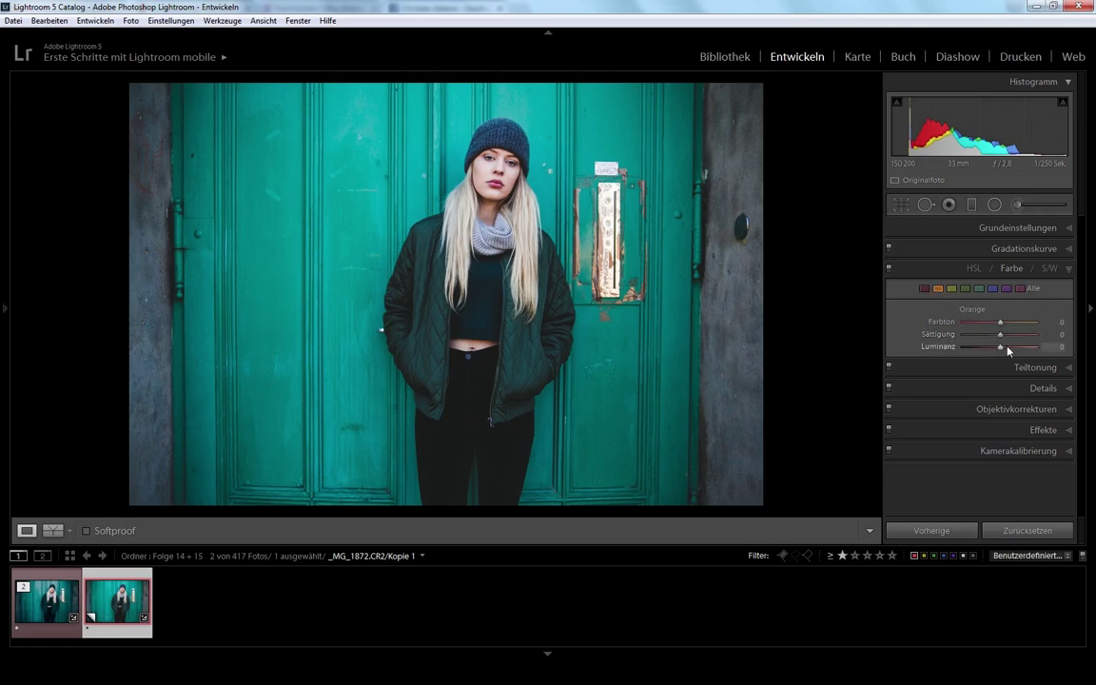
left_click_drag(1006, 349, 997, 356)
key("Up")
key("Up")
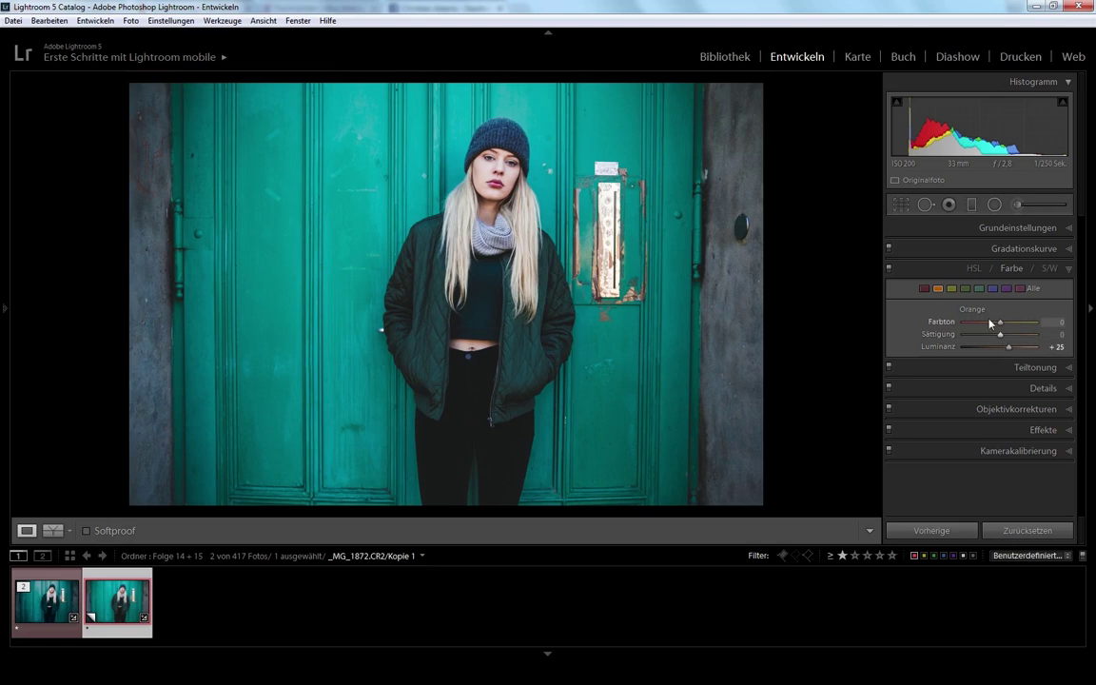
left_click_drag(1003, 327, 994, 326)
double_click(1015, 328)
left_click(951, 288)
left_click_drag(1000, 346, 1016, 350)
double_click(983, 350)
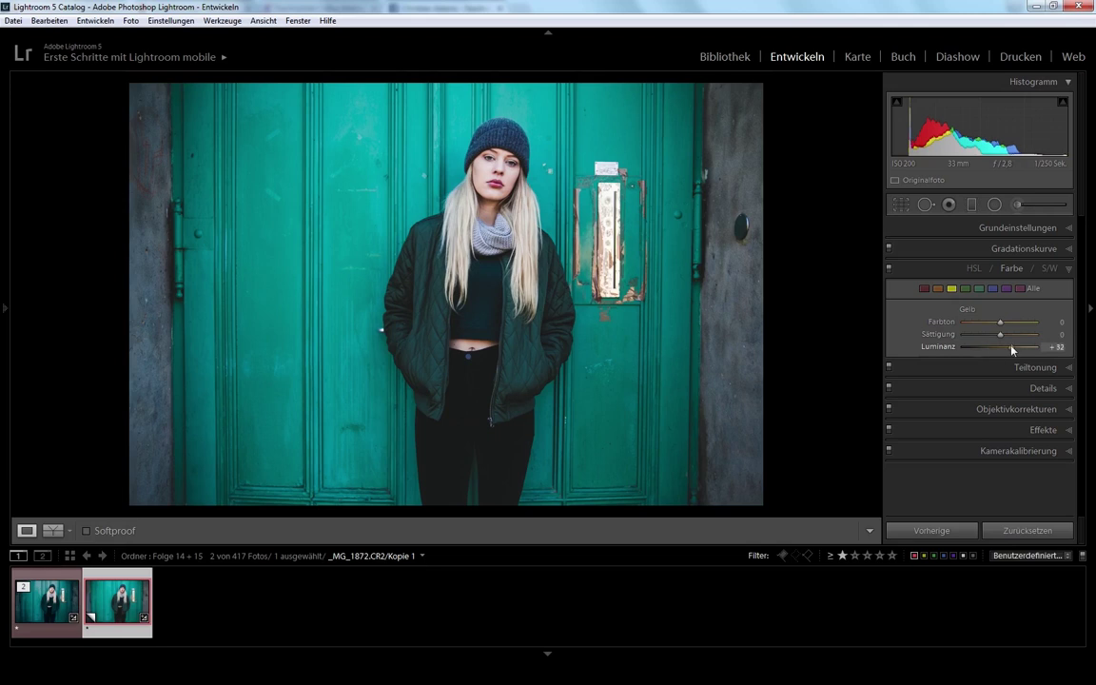
Set Aquamarin to Farbton +50, Sättigung +10 and Luminanz +25
left_click(979, 289)
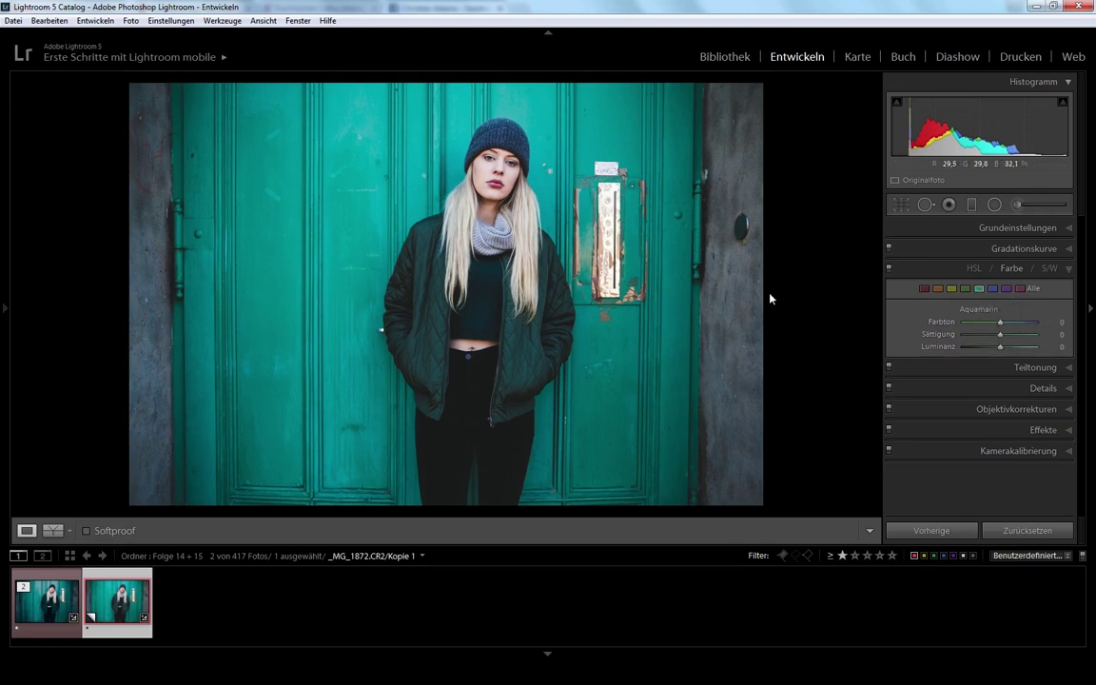
mouse_move(999, 322)
left_mouse_down()
mouse_move(1037, 322)
mouse_move(945, 328)
left_mouse_up()
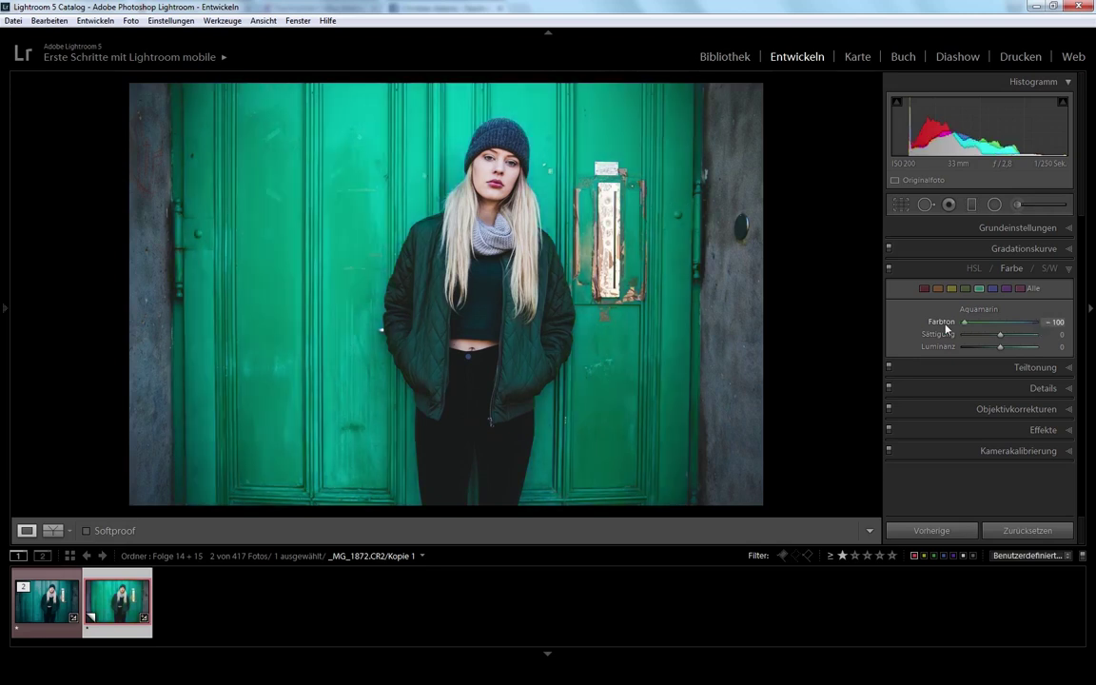
double_click(1000, 327)
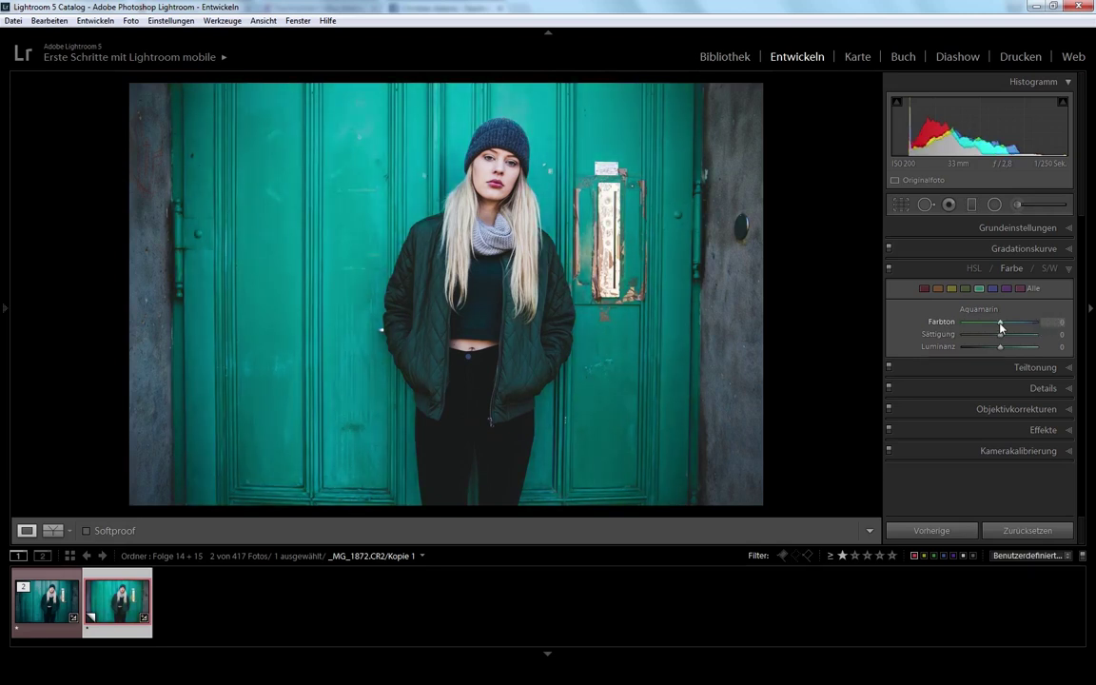
key("Up")
key("Up")
key("Up")
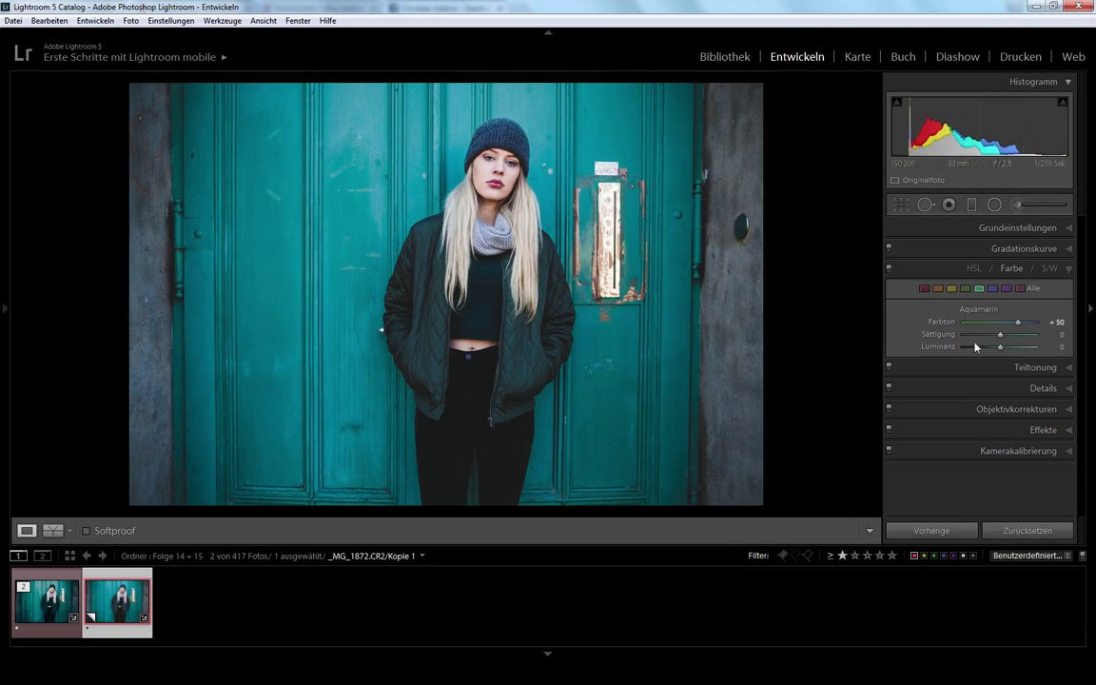
mouse_move(1000, 336)
left_mouse_down()
mouse_move(1017, 349)
mouse_move(976, 352)
mouse_move(1017, 352)
left_mouse_up()
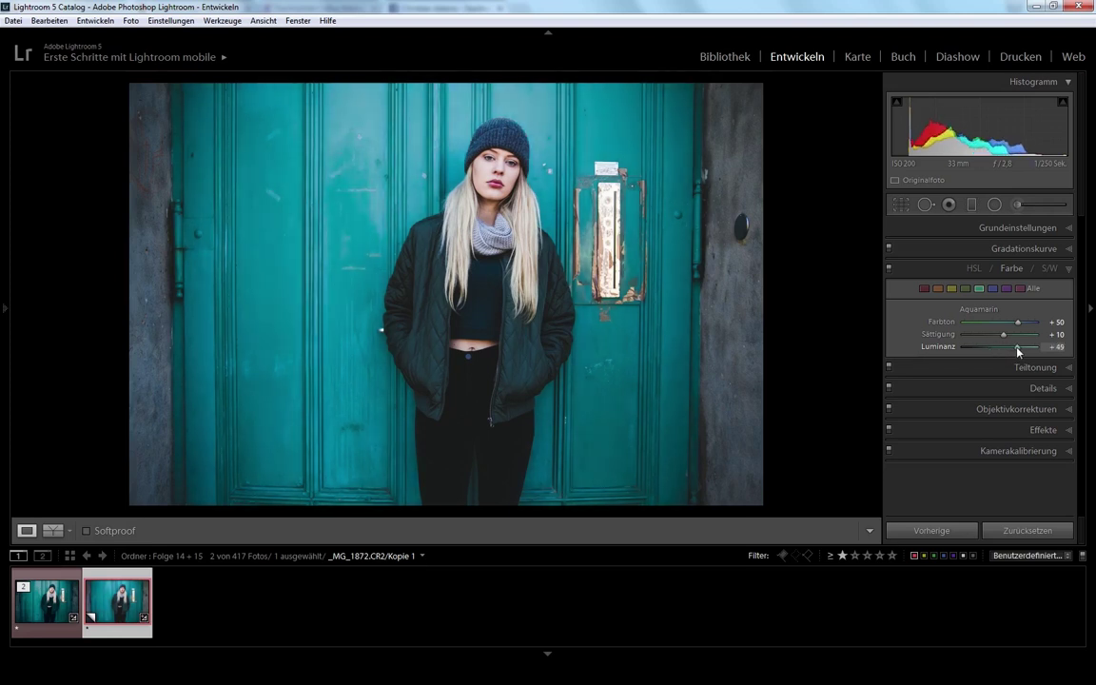
double_click(1017, 352)
key("Up")
key("Up")
key("Up")
key("Up")
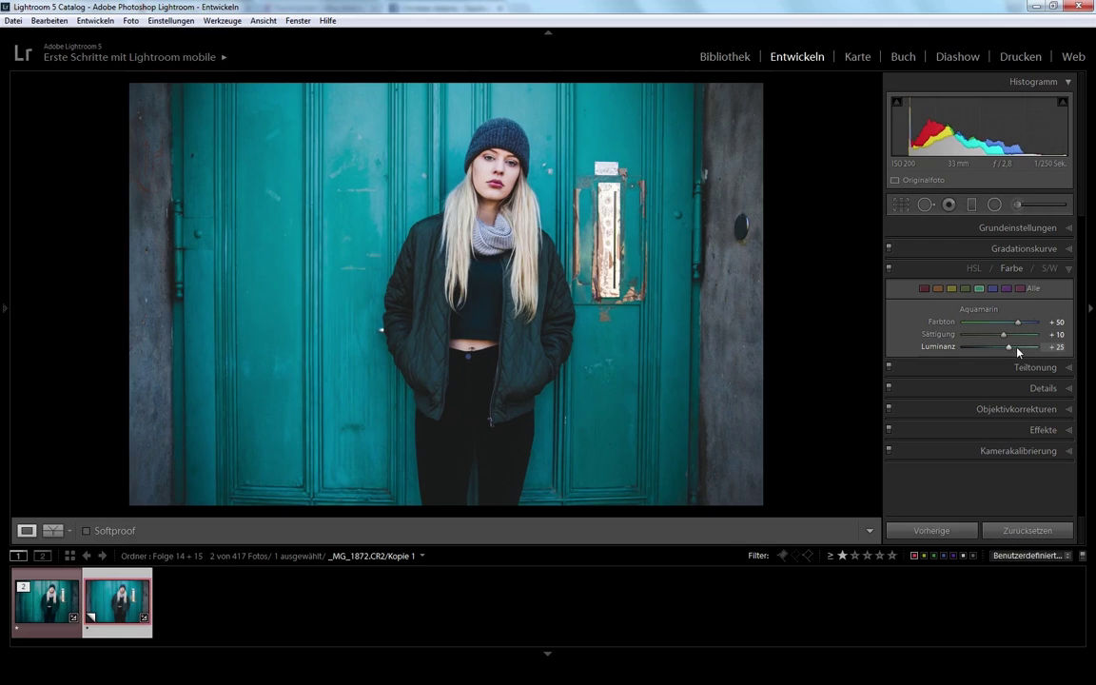
Adjust the blues' Luminanz, then compare the copy against the original photo
left_click(992, 288)
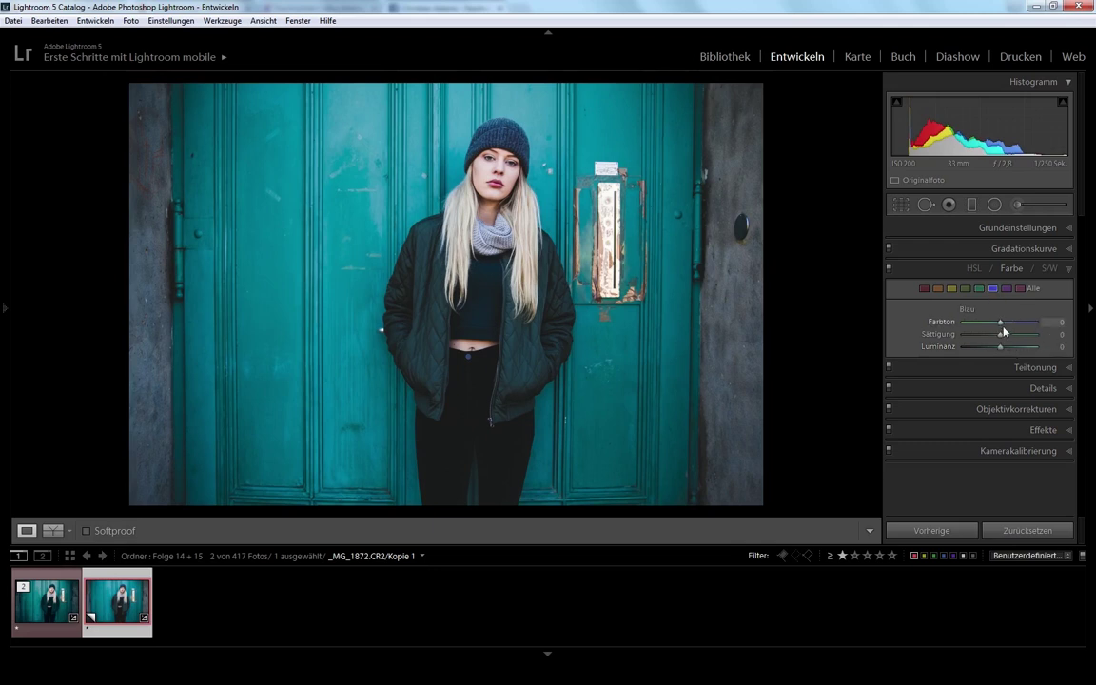
mouse_move(999, 346)
left_mouse_down()
mouse_move(978, 349)
mouse_move(1014, 352)
mouse_move(1000, 348)
mouse_move(1023, 325)
mouse_move(988, 324)
left_mouse_up()
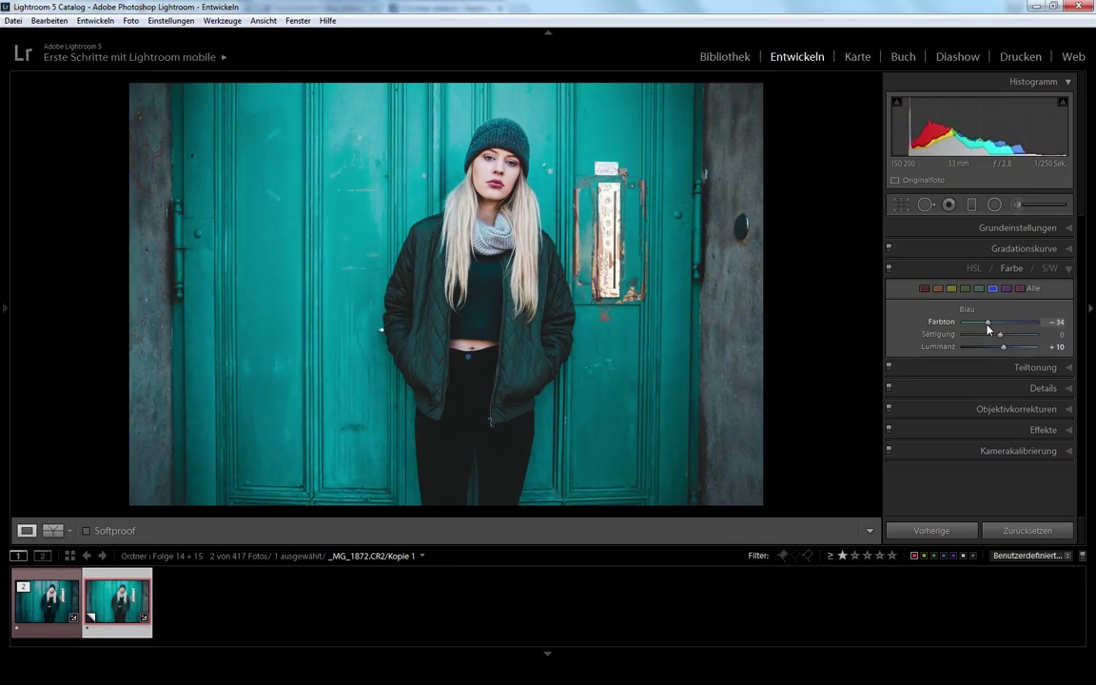
left_click(48, 620)
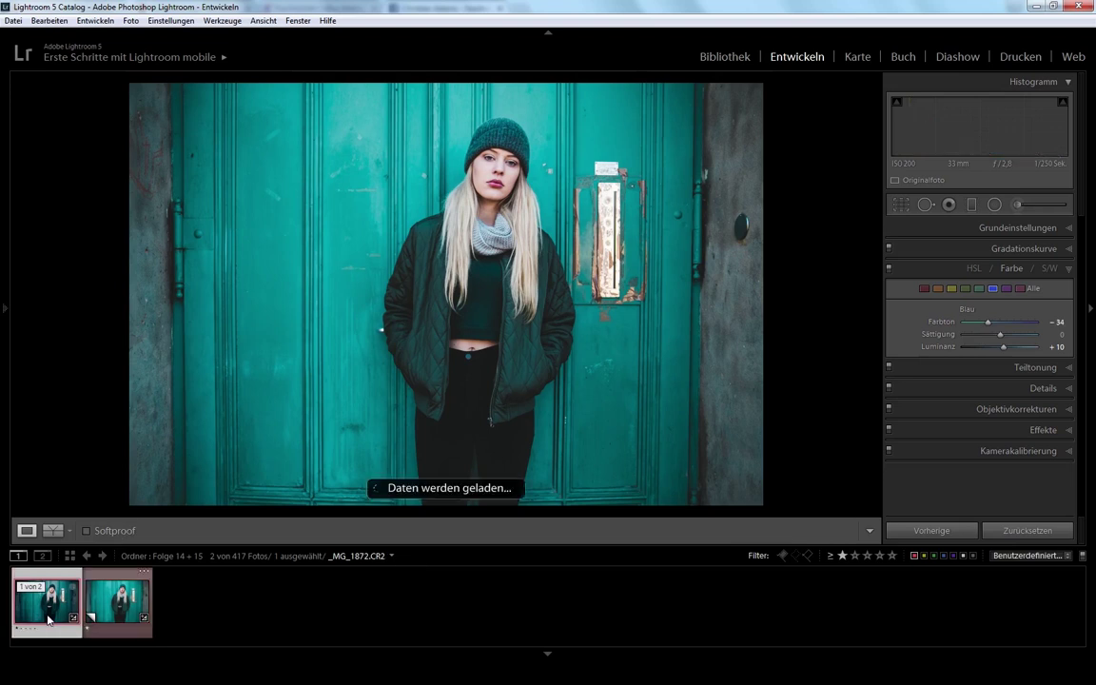
left_click(114, 605)
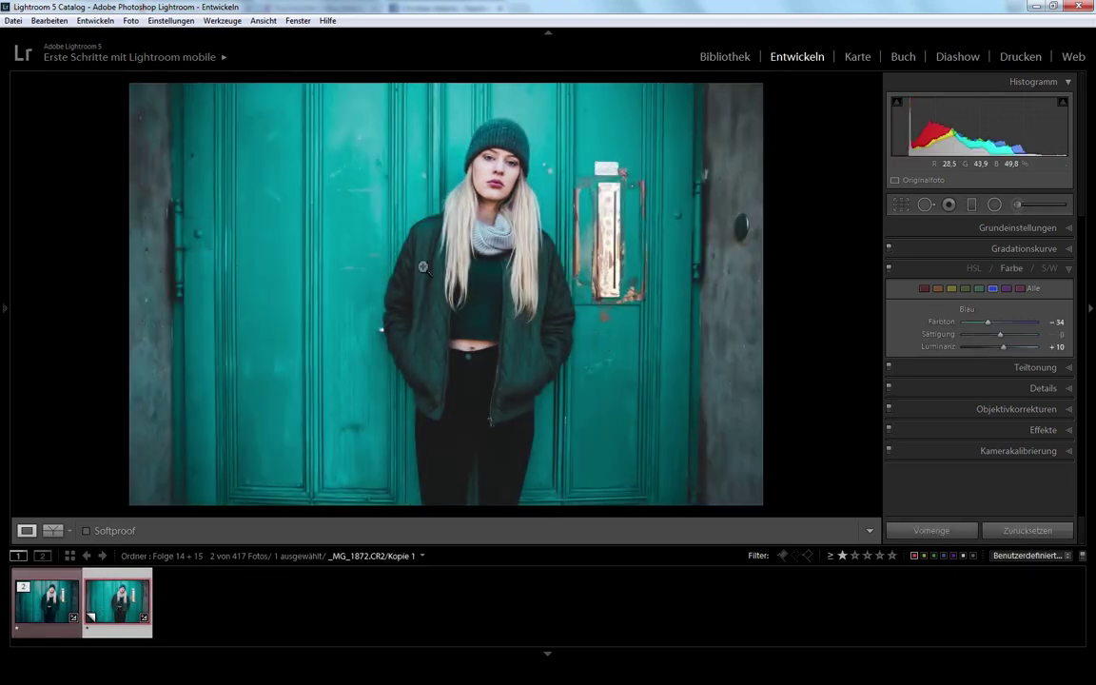
Keep Blau Farbton at 0, set Sättigung +10, and collapse the HSL panel
double_click(988, 323)
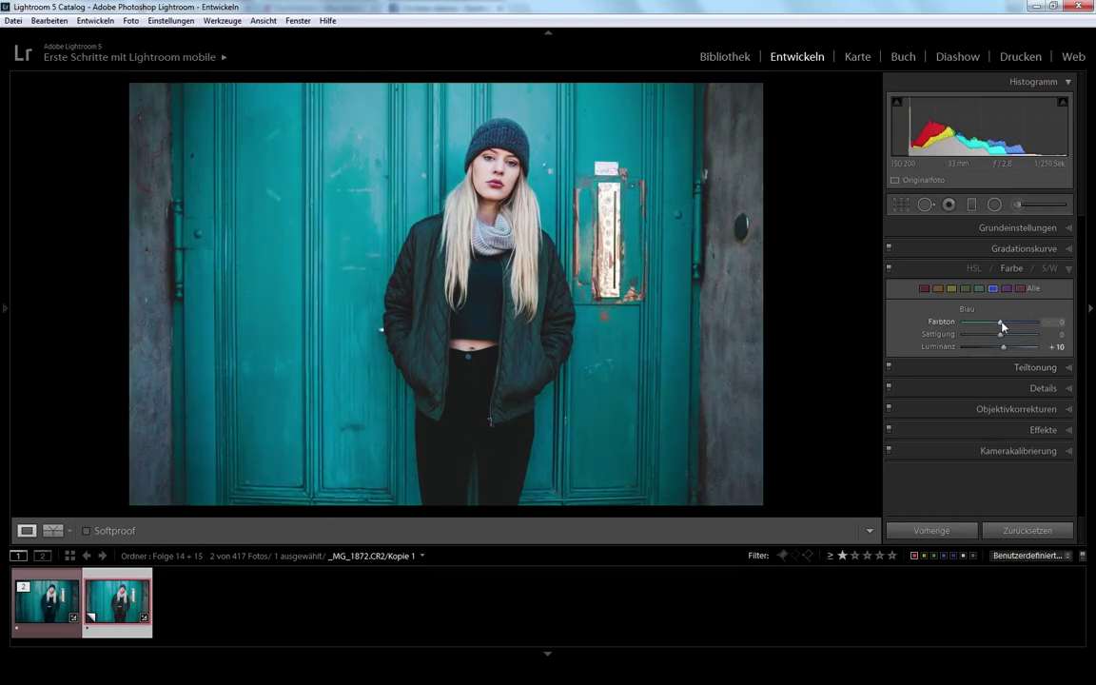
left_click_drag(1001, 323, 1001, 324)
left_click_drag(1001, 323, 1001, 325)
left_click_drag(1000, 337, 1004, 338)
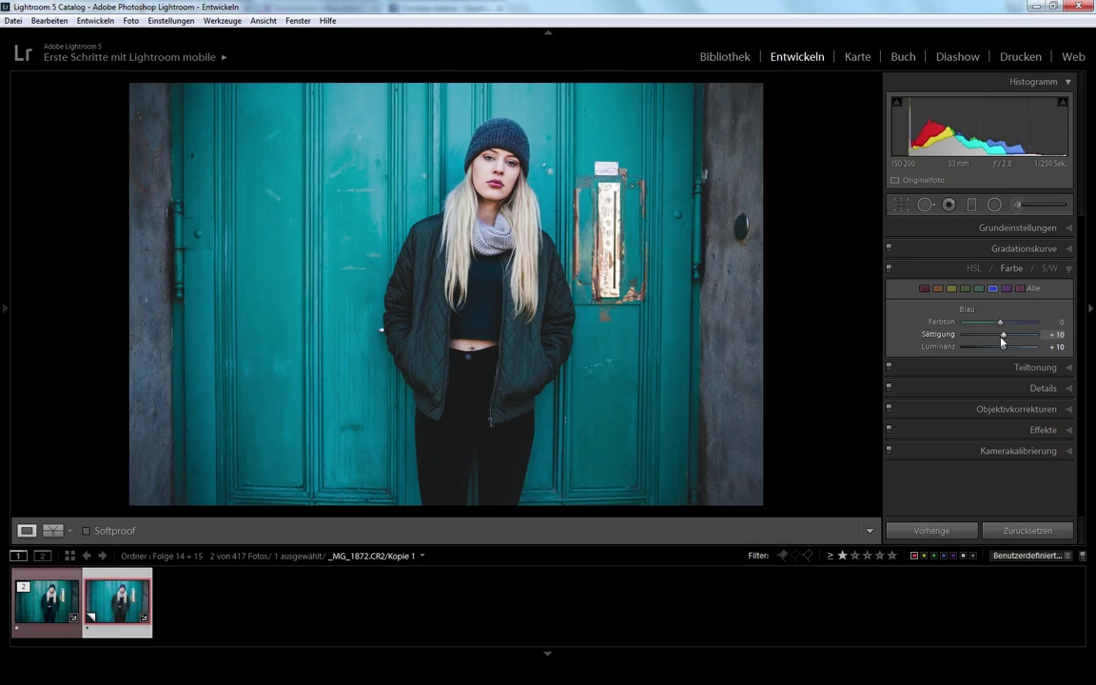
left_click(1006, 289)
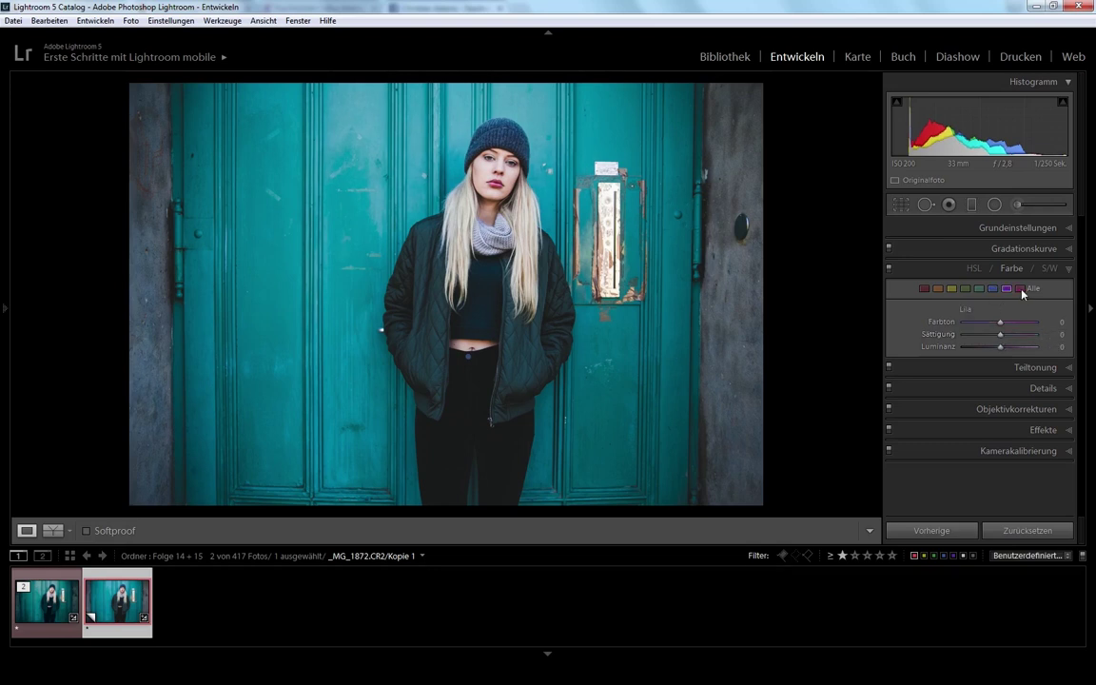
left_click(1067, 270)
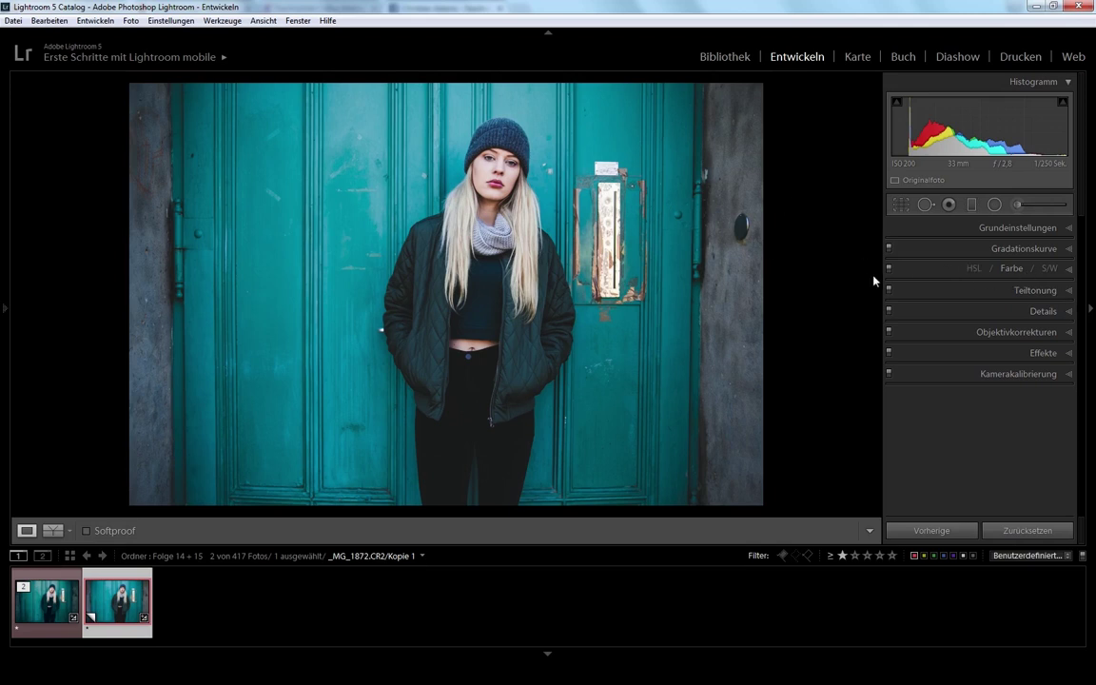
In Details, set sharpening Betrag to 50 and luminance noise reduction to 25
left_click(1068, 313)
left_click_drag(975, 344, 986, 343)
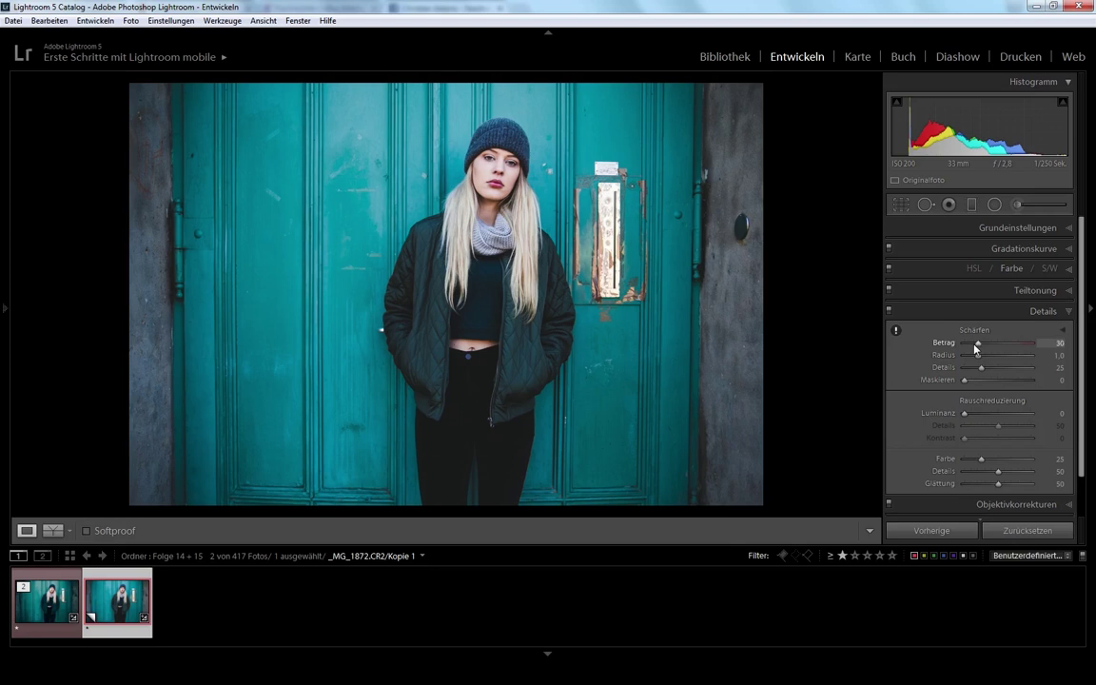
left_click(965, 419)
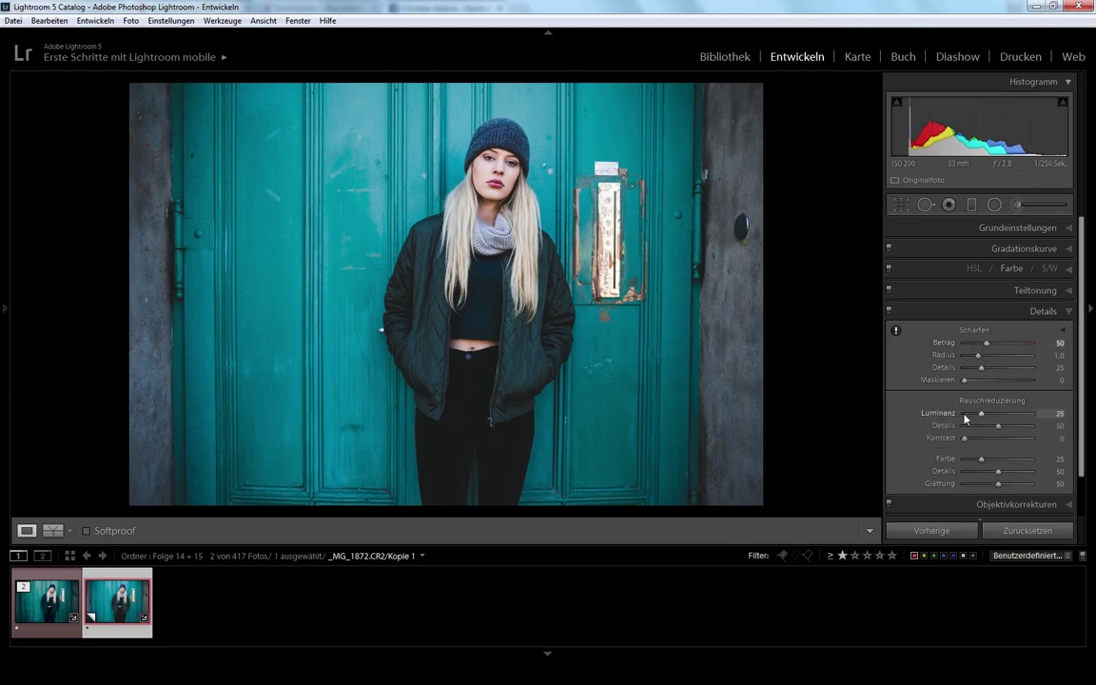
Set Objektiv-Vignettierung Betrag to about −45 under Objektivkorrekturen > Manuell
left_click(1068, 311)
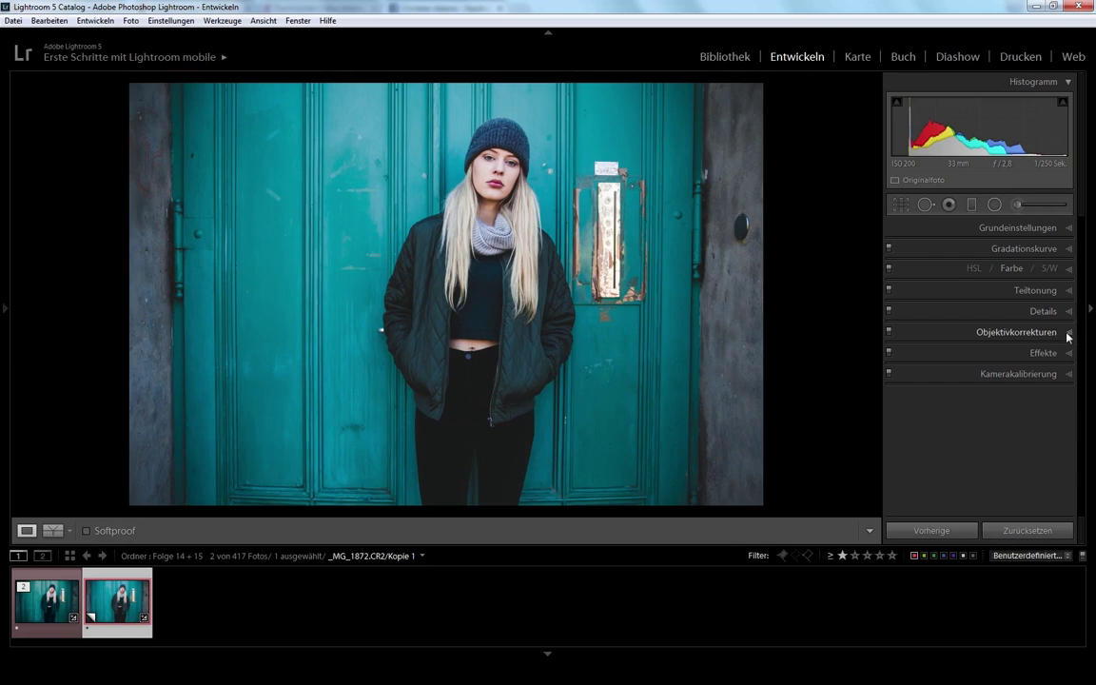
left_click(1068, 333)
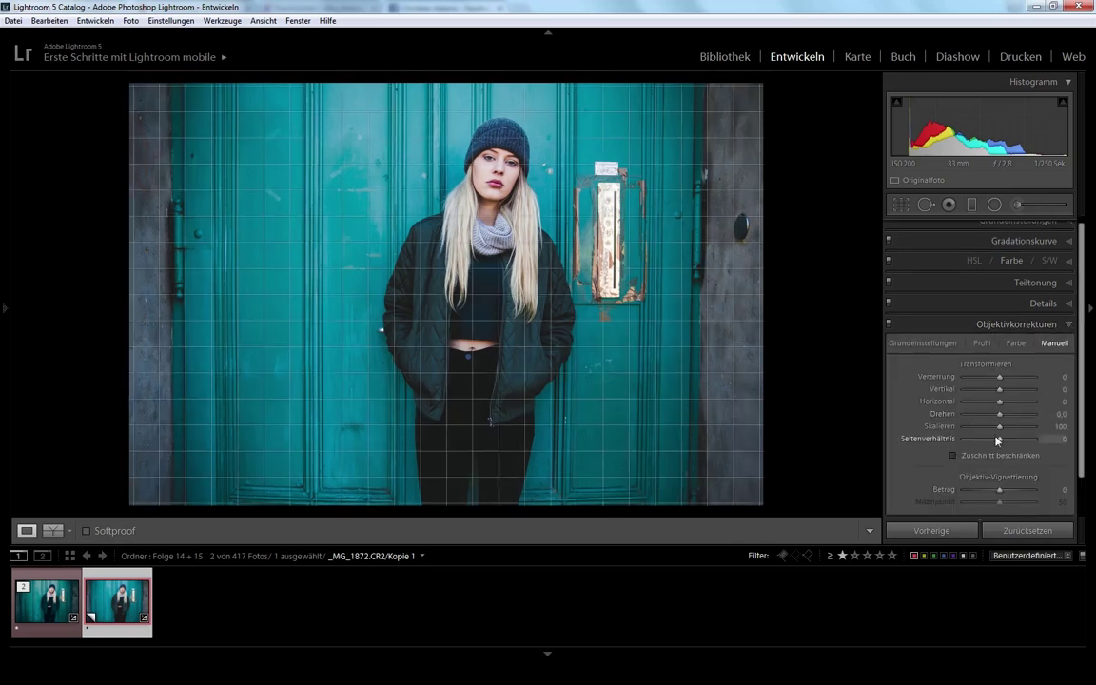
left_click_drag(1000, 490, 1054, 491)
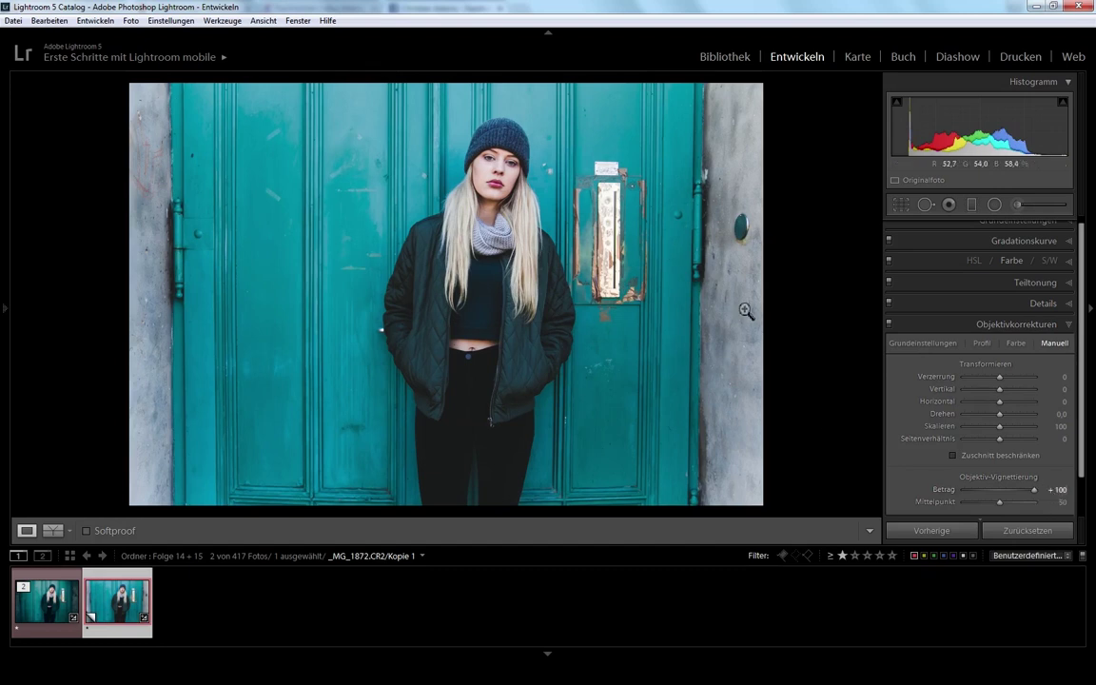
mouse_move(1034, 489)
left_mouse_down()
mouse_move(951, 491)
mouse_move(1037, 490)
mouse_move(1000, 496)
left_mouse_up()
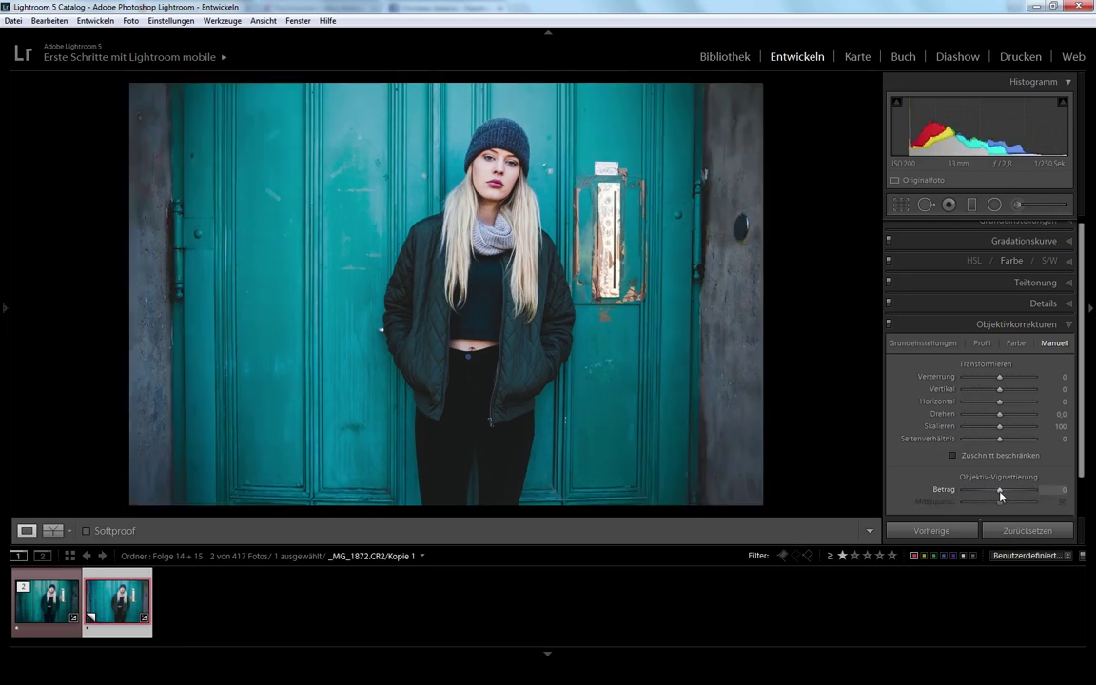
key("shift+Down")
key("shift+Down")
key("shift+Down")
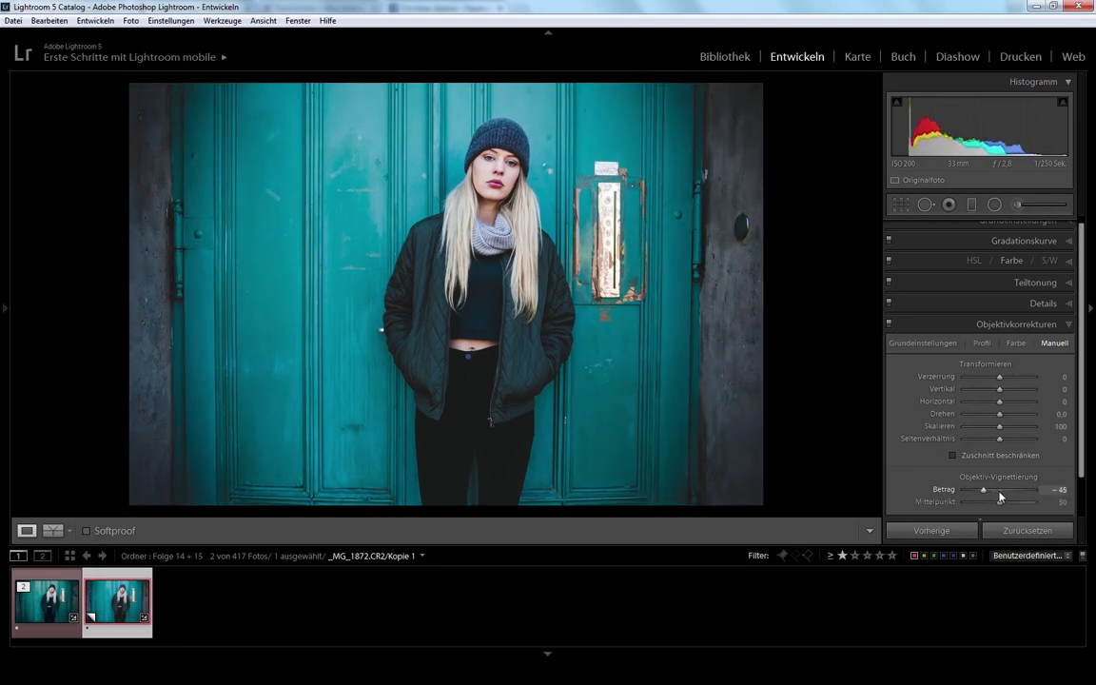
Leave the Effekte post-crop vignette Betrag at 0
left_click(1067, 324)
left_click(1065, 353)
mouse_move(998, 399)
left_mouse_down()
mouse_move(987, 400)
mouse_move(1008, 401)
left_mouse_up()
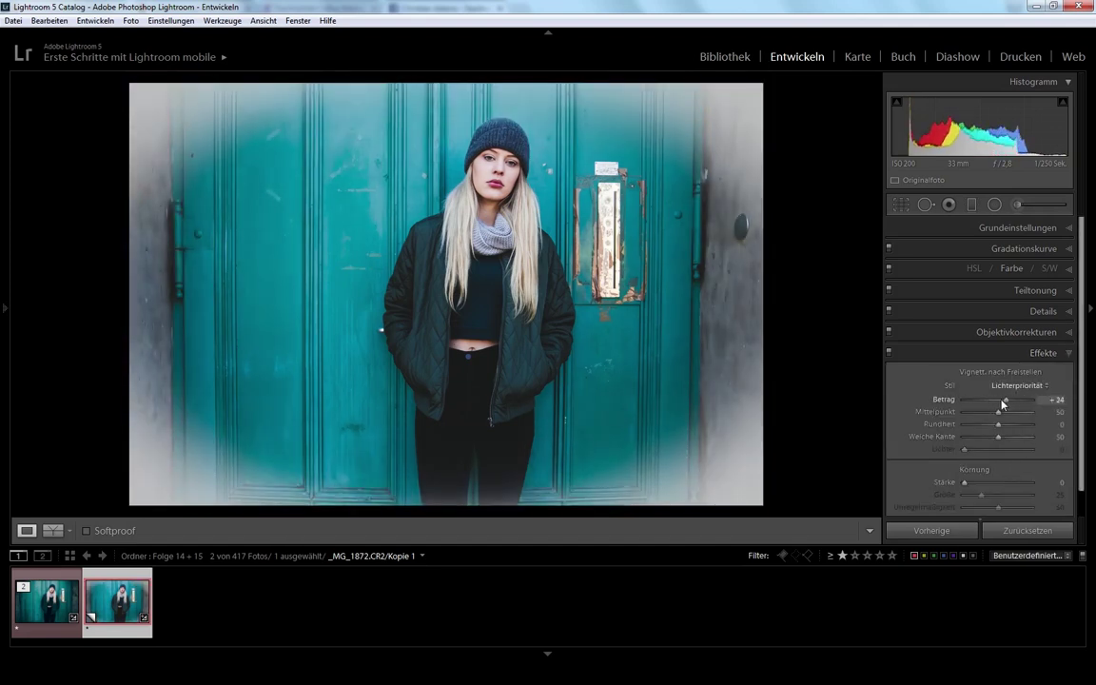
double_click(1001, 404)
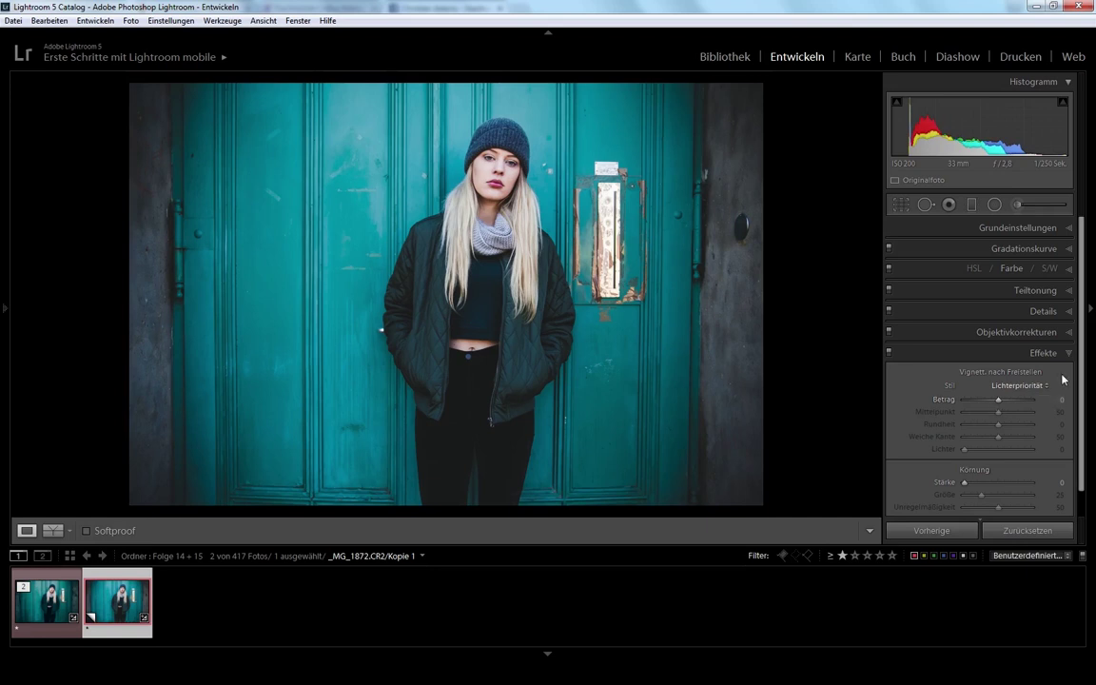
left_click(1072, 354)
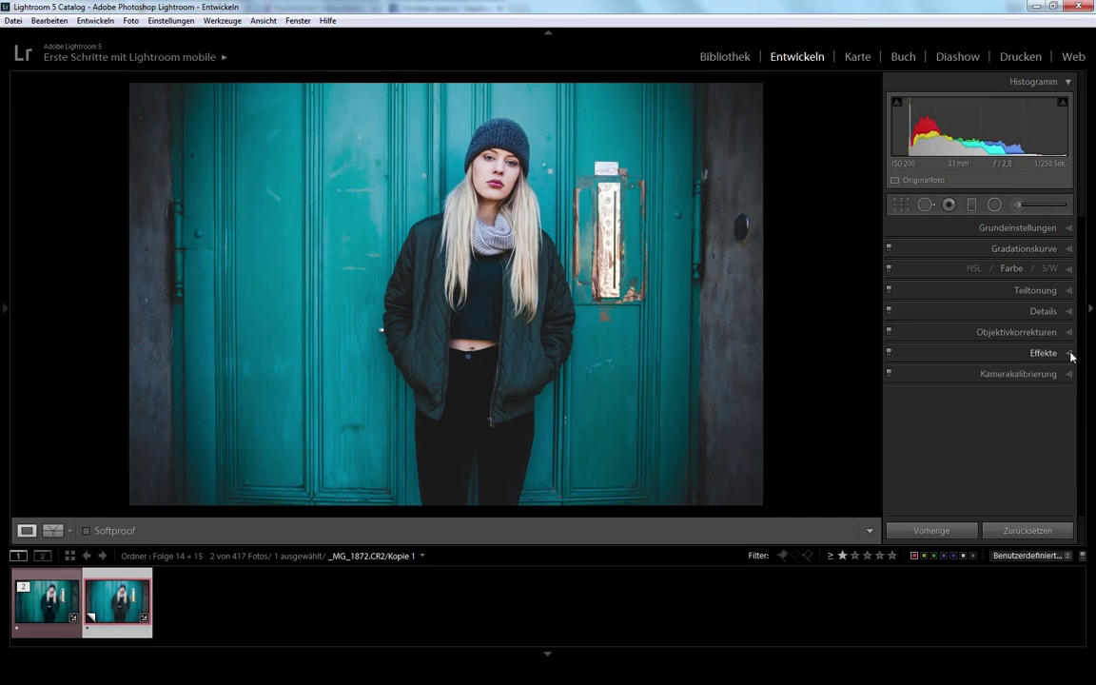
Set Kamerakalibrierung Schatten Tönung to −25
left_click(1067, 376)
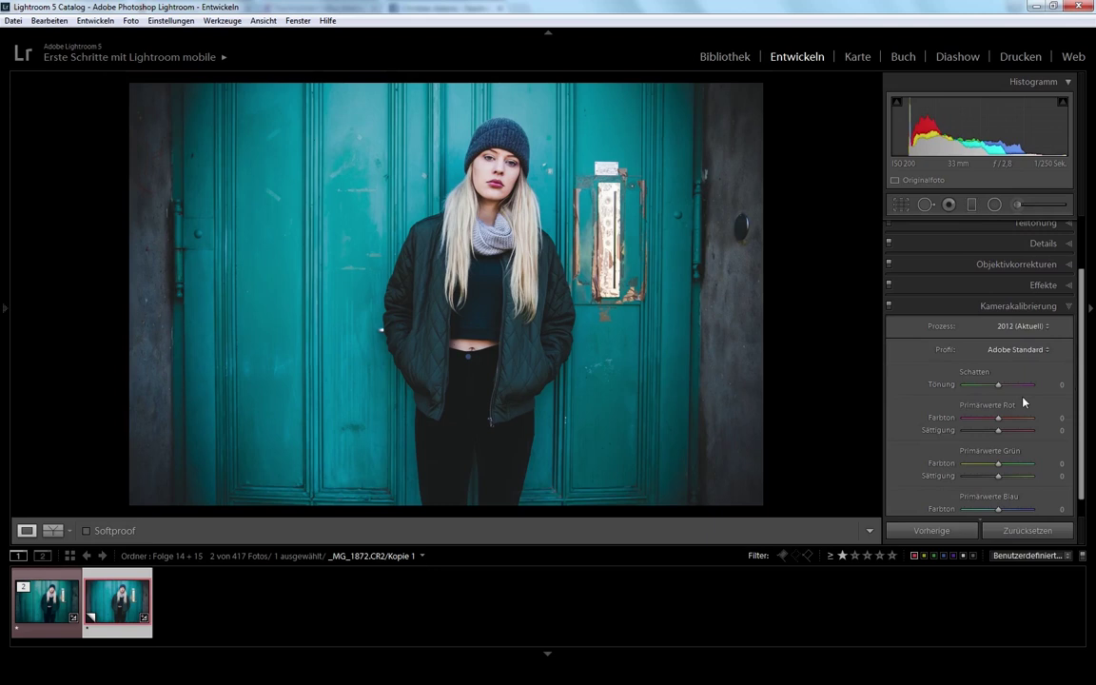
scroll(999, 363, "down", 1)
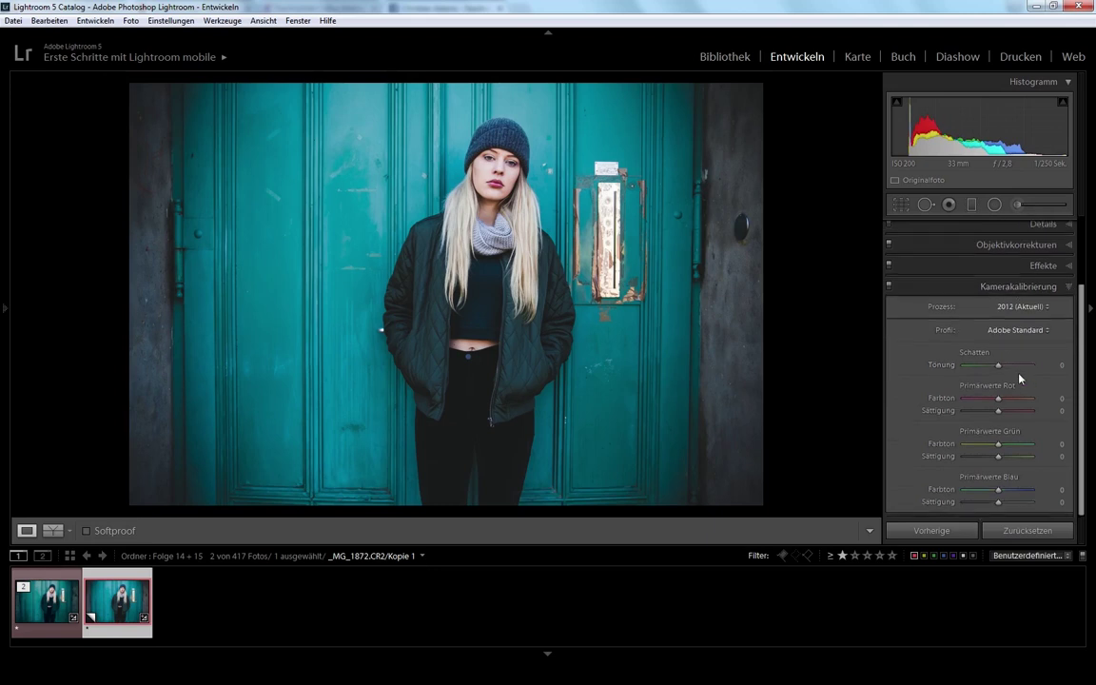
left_click_drag(999, 367, 975, 370)
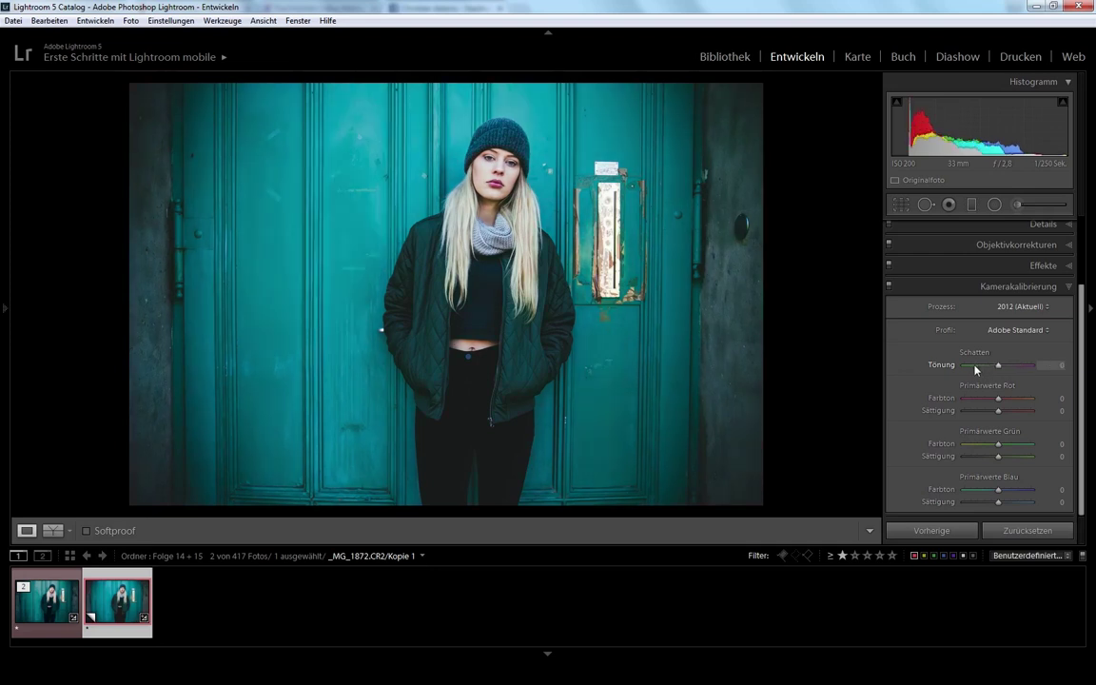
double_click(977, 368)
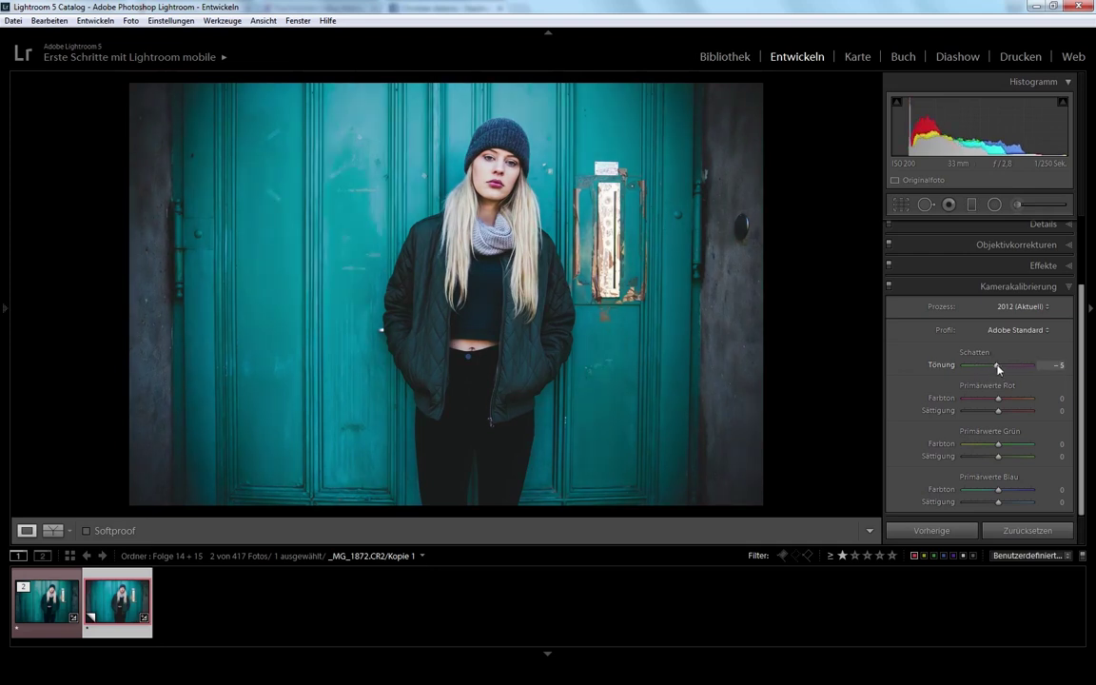
left_click_drag(998, 369, 996, 369)
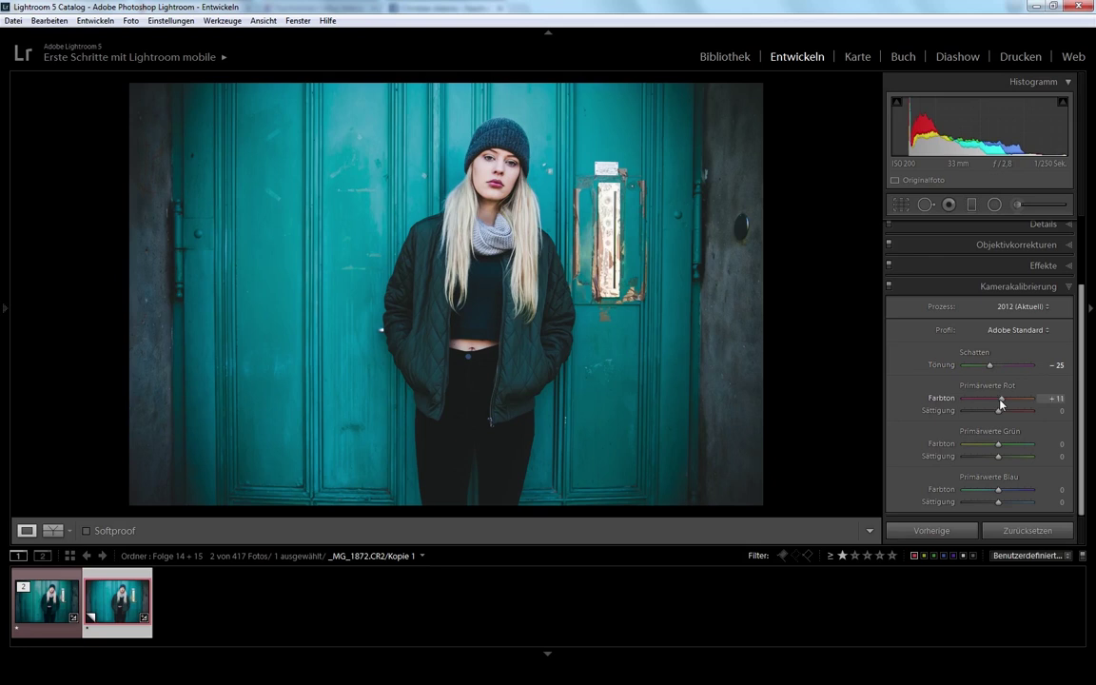
Set the Rot primary Farbton to +15 and Grün primary Farbton to +10
left_click_drag(998, 400, 970, 402)
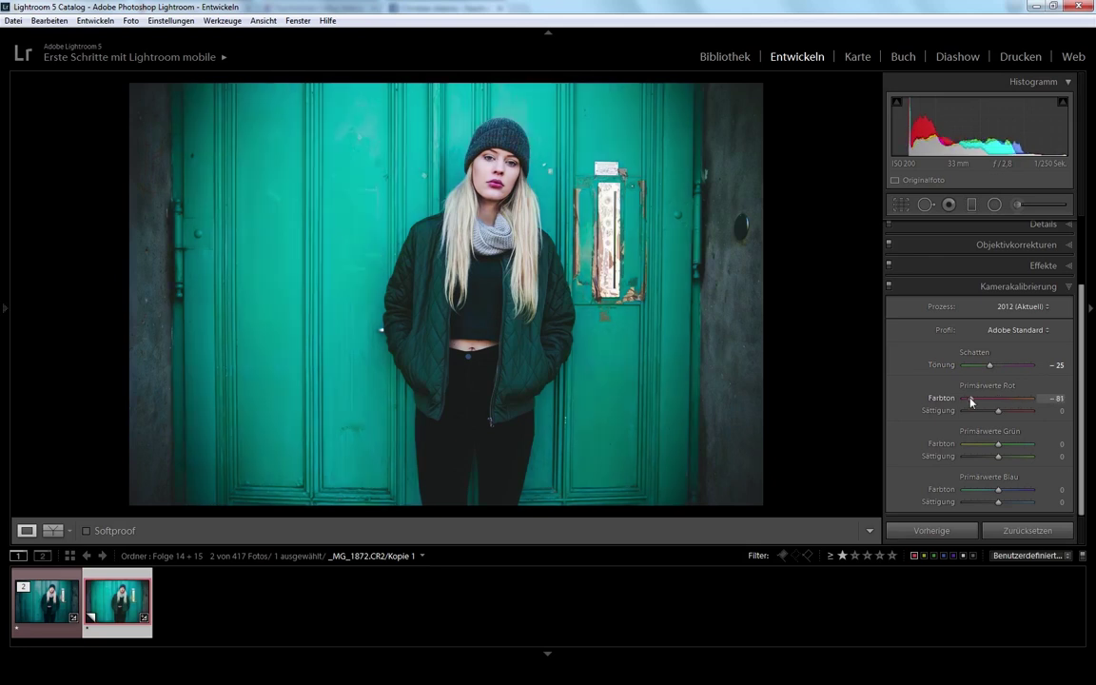
double_click(970, 401)
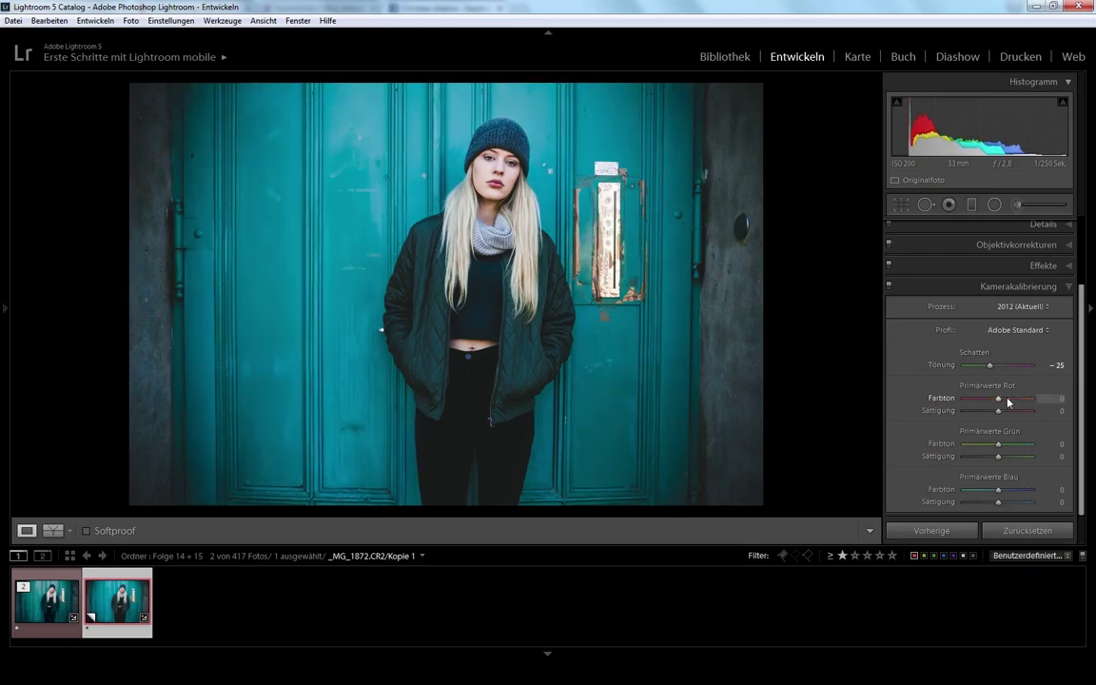
left_click(1006, 399)
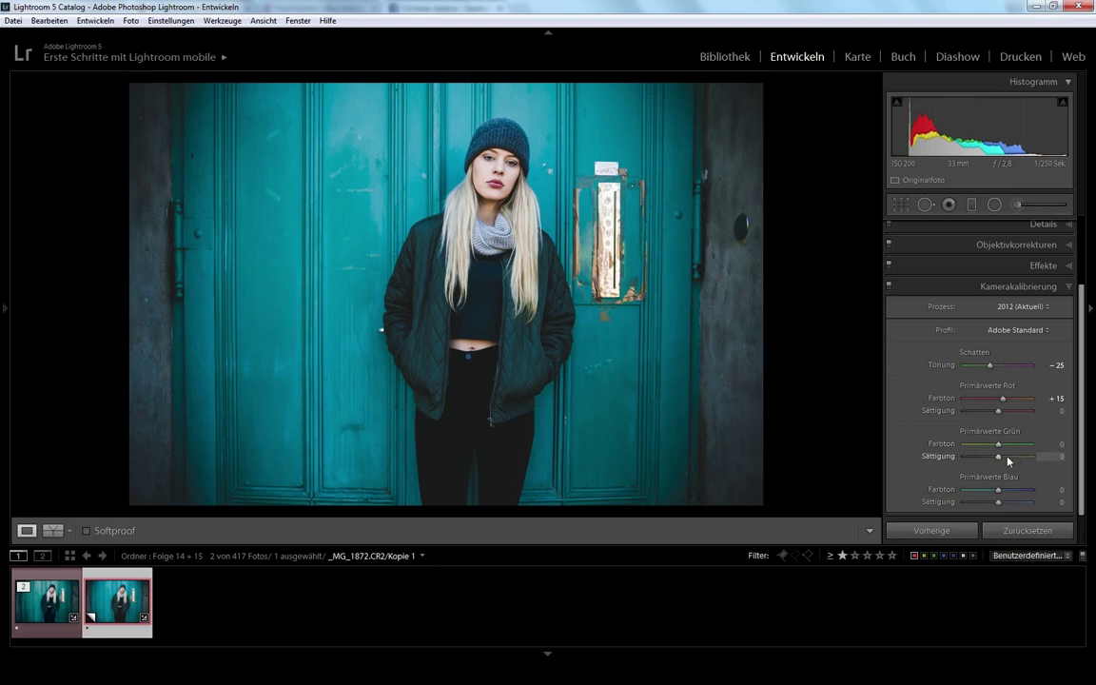
mouse_move(999, 446)
left_mouse_down()
mouse_move(968, 446)
mouse_move(1000, 445)
left_mouse_up()
left_click_drag(1001, 448, 1022, 447)
Keep Blau Farbton at 0, lower Blau and Rot Sättigung to −10, and collapse the panel
mouse_move(996, 489)
left_mouse_down()
mouse_move(1017, 493)
mouse_move(970, 492)
mouse_move(1008, 493)
left_mouse_up()
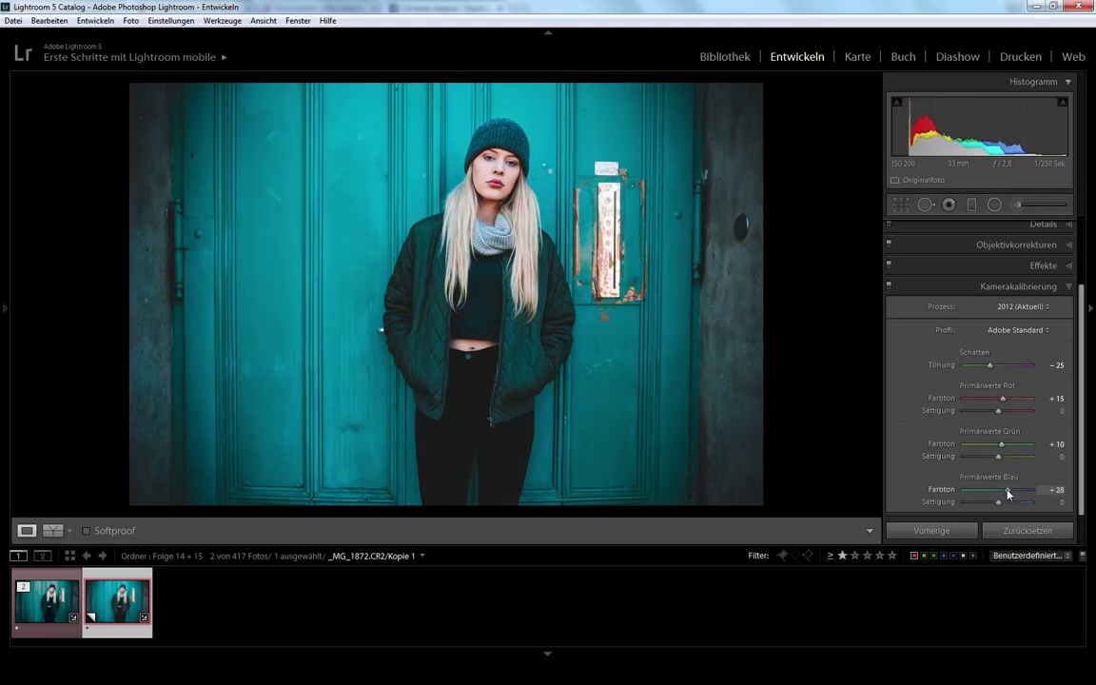
double_click(1008, 493)
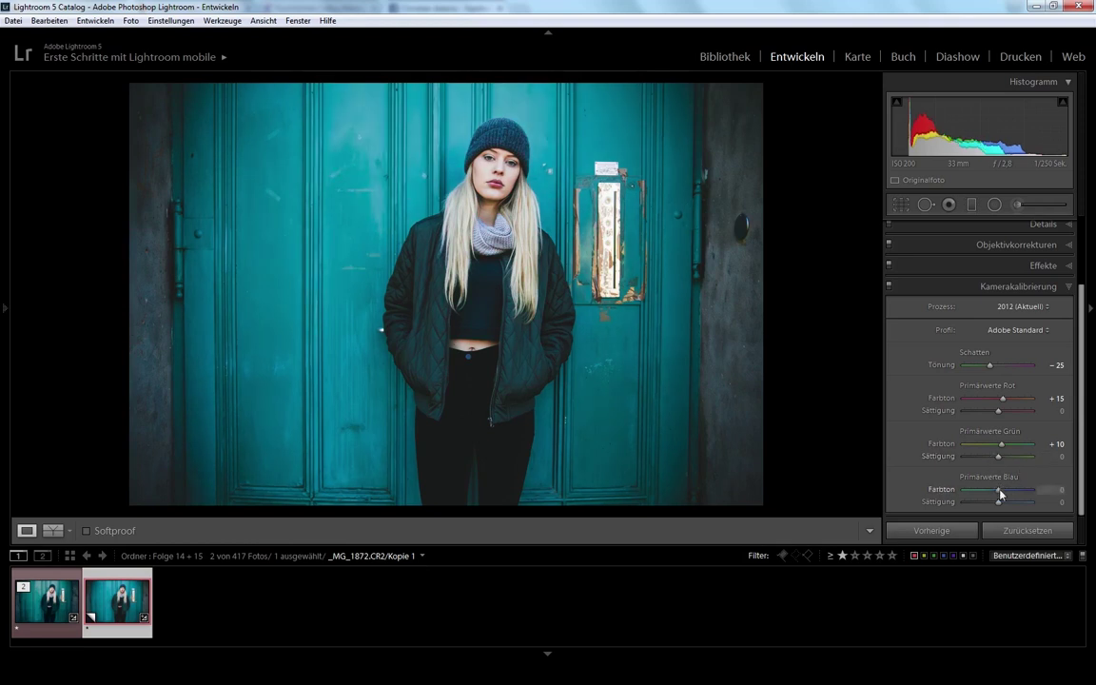
left_click_drag(1000, 504, 996, 505)
left_click_drag(997, 413, 994, 413)
left_click(1066, 286)
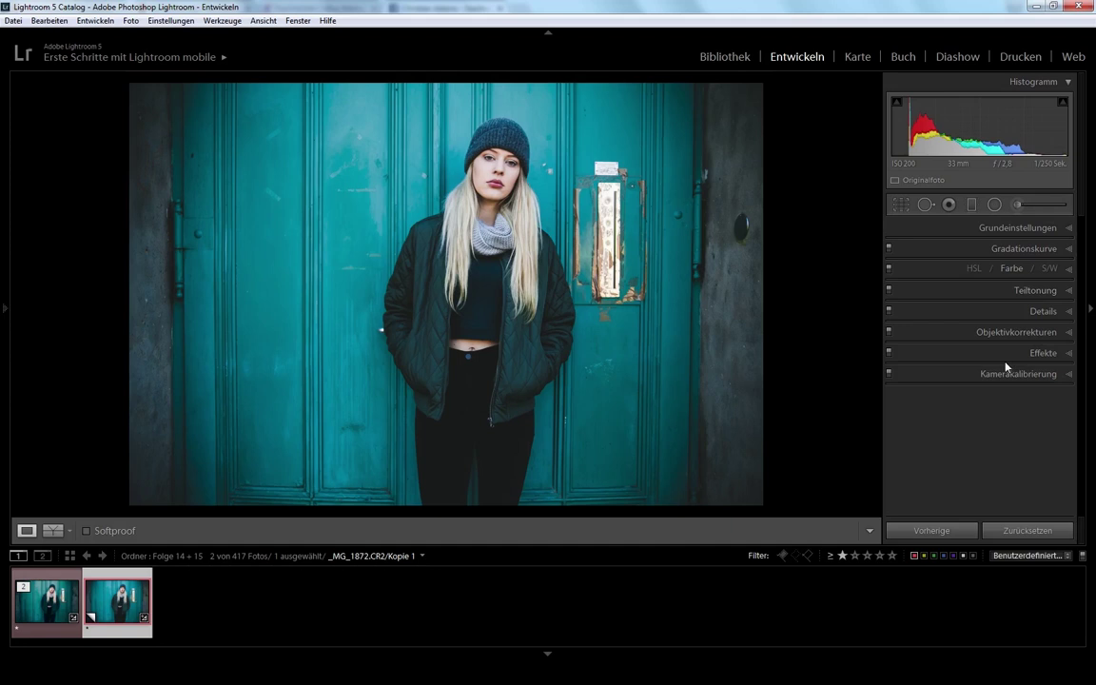
Compare Vorher/Nachher top/bottom and side by side, return to Loupe, then reset all edits
left_click(54, 530)
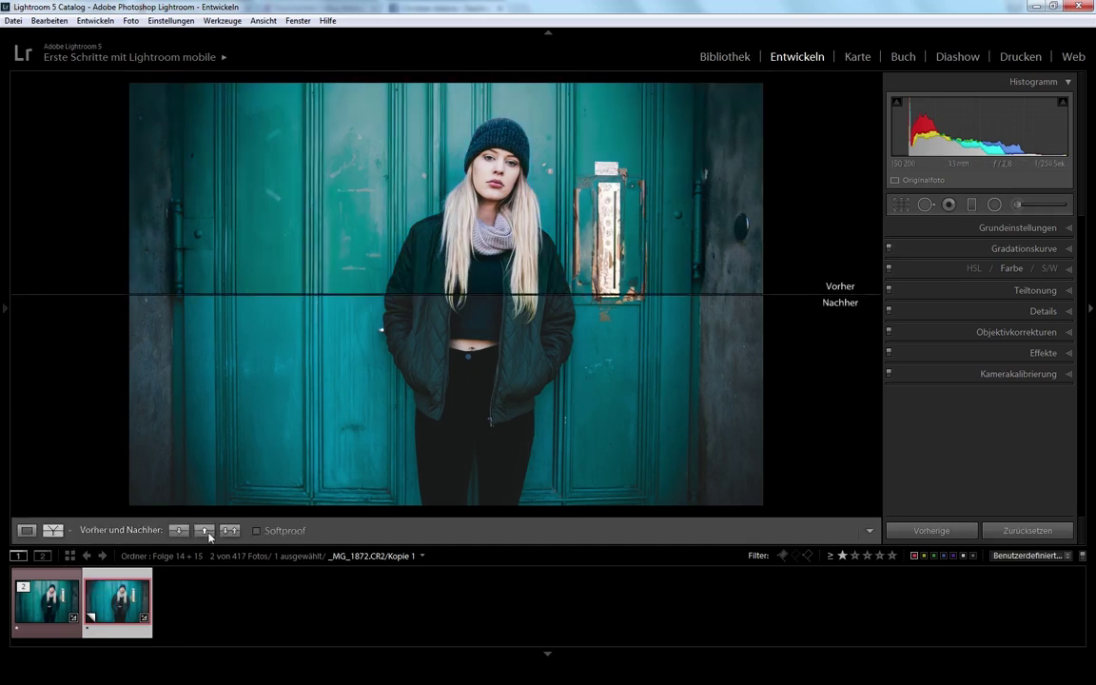
left_click(54, 530)
left_click(55, 531)
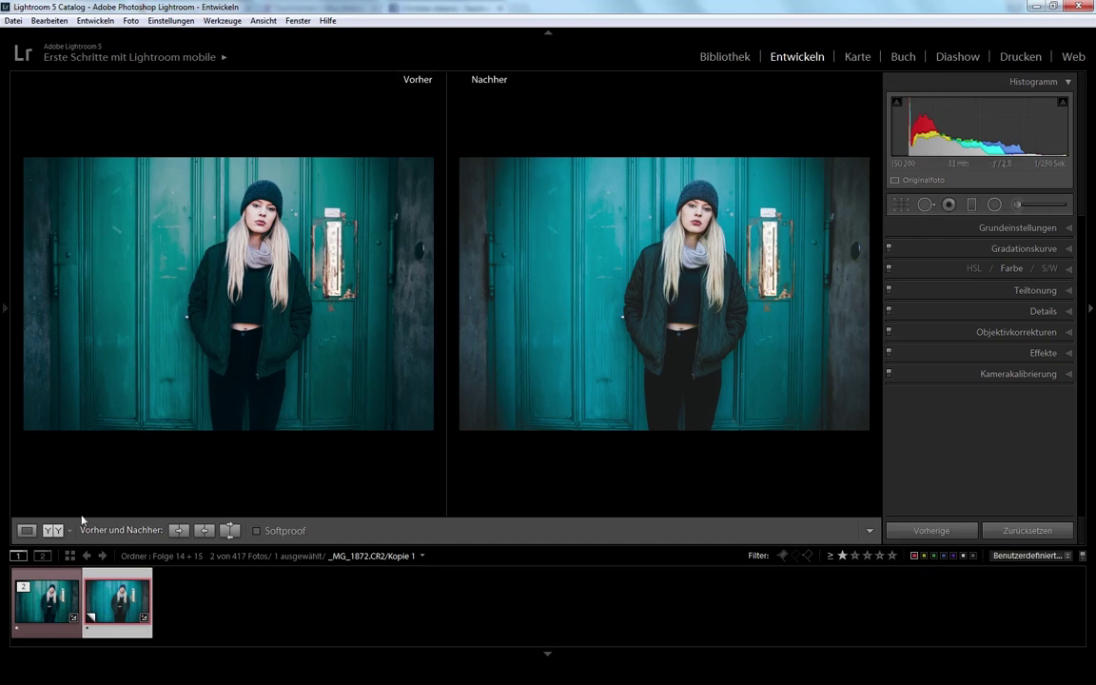
left_click(27, 531)
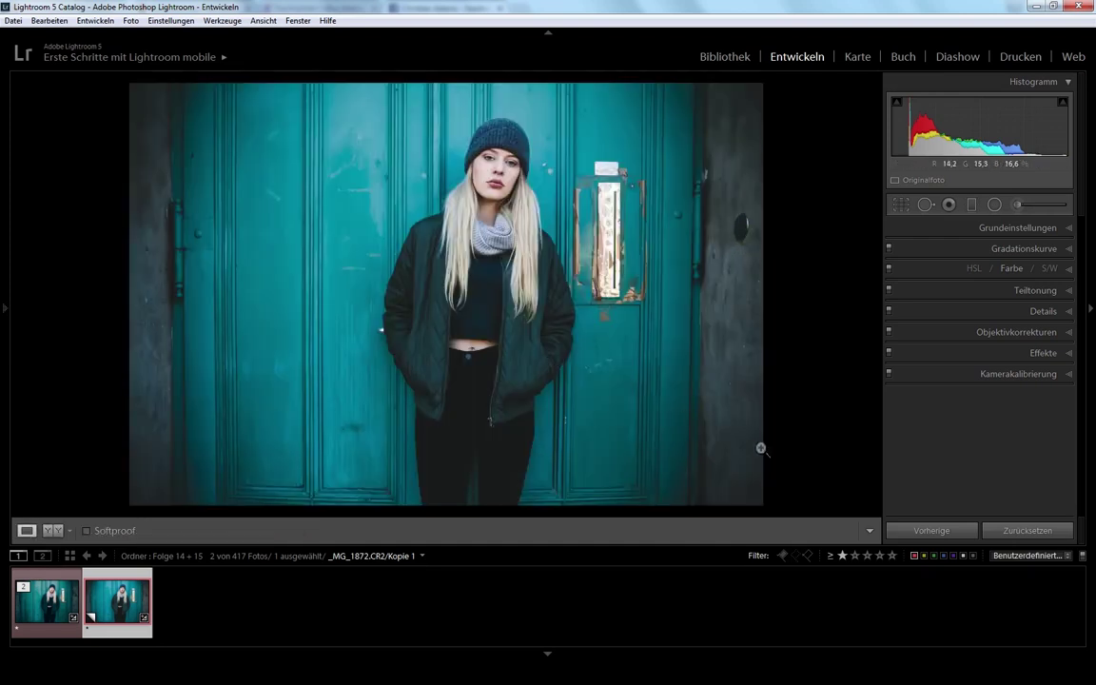
left_click(1022, 534)
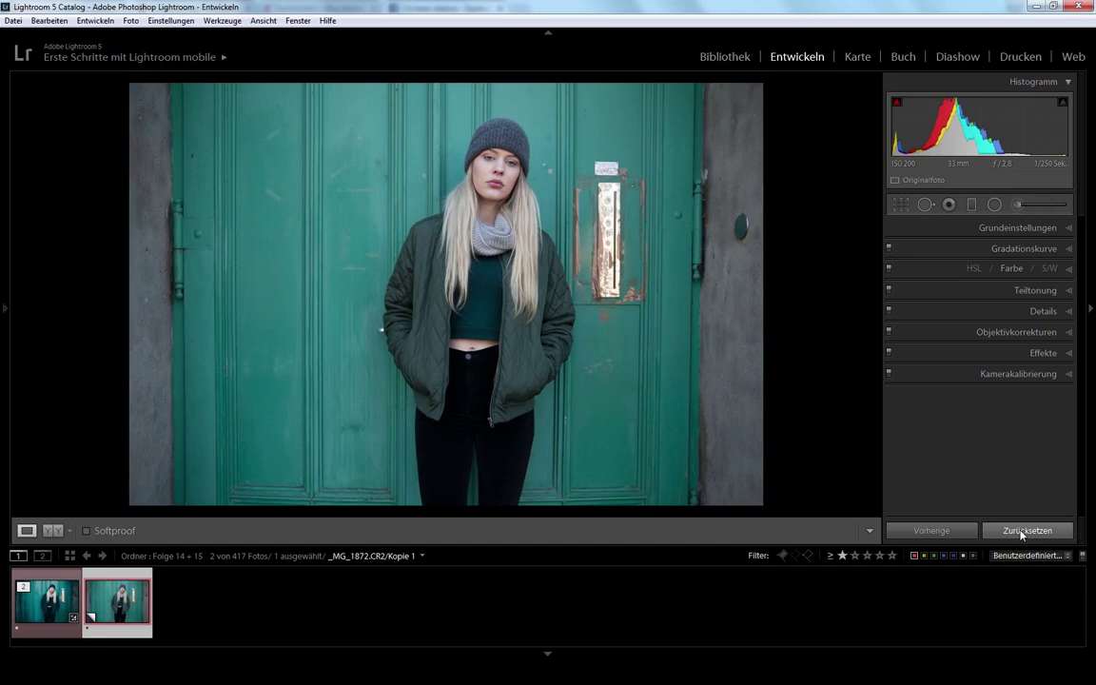
Undo the reset so virtual copy Kopie 1 regains its full bluer-teal grade
key("ctrl+z")
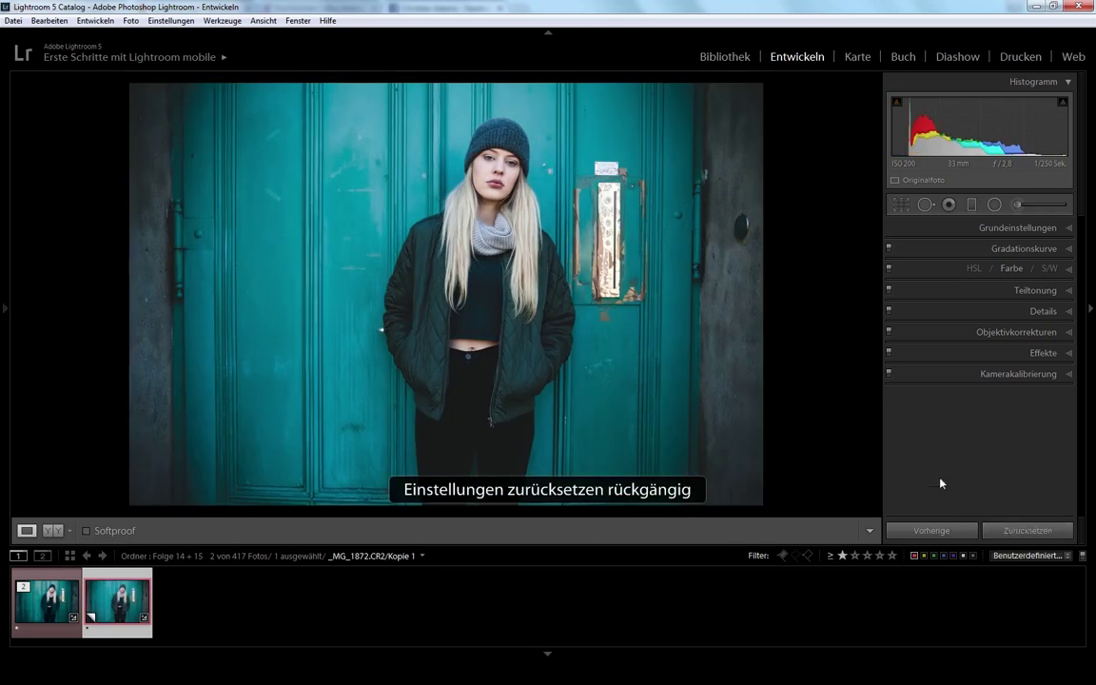